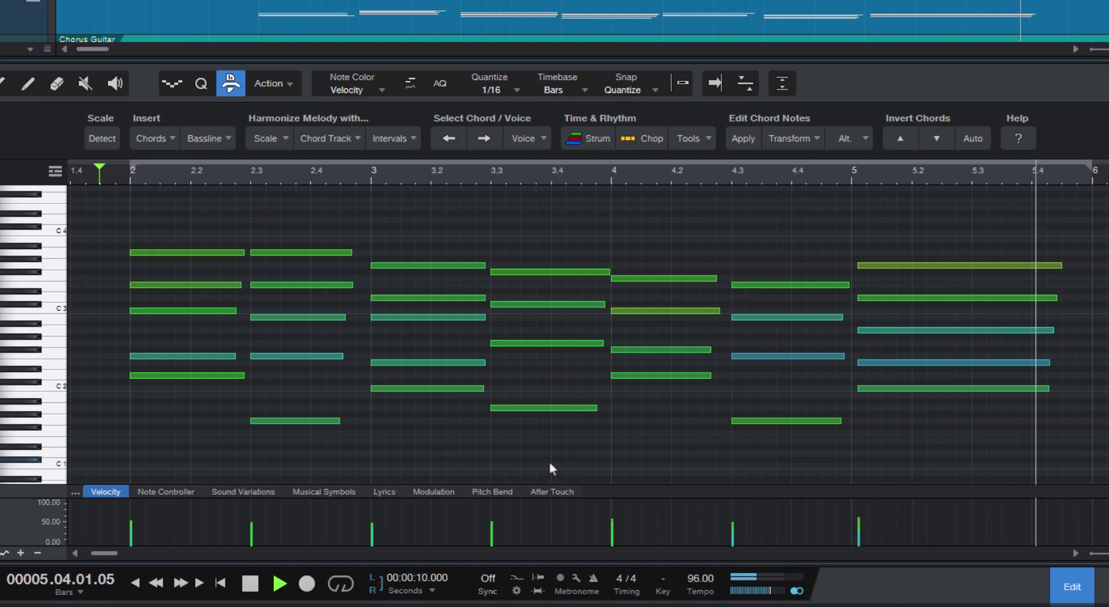
Strum the Nylon Guitar chords in alternating directions at about 24%, then play them back
{"action": "left_click", "coordinate": [582, 141]}
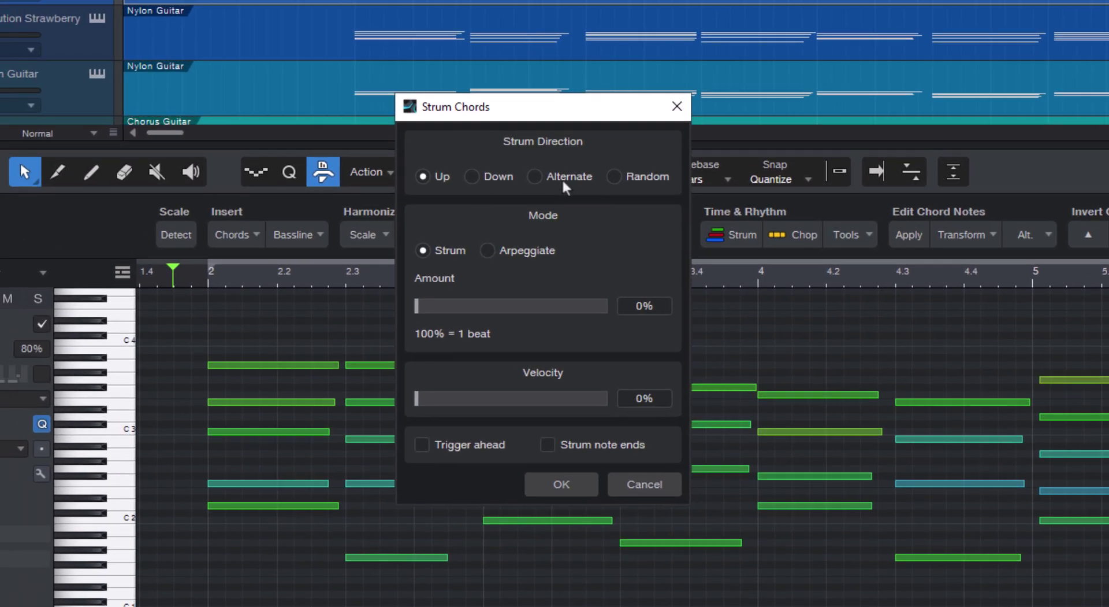
{"action": "left_click", "coordinate": [417, 87]}
{"action": "left_click", "coordinate": [316, 202]}
{"action": "left_click", "coordinate": [561, 484]}
{"action": "key", "text": "space"}
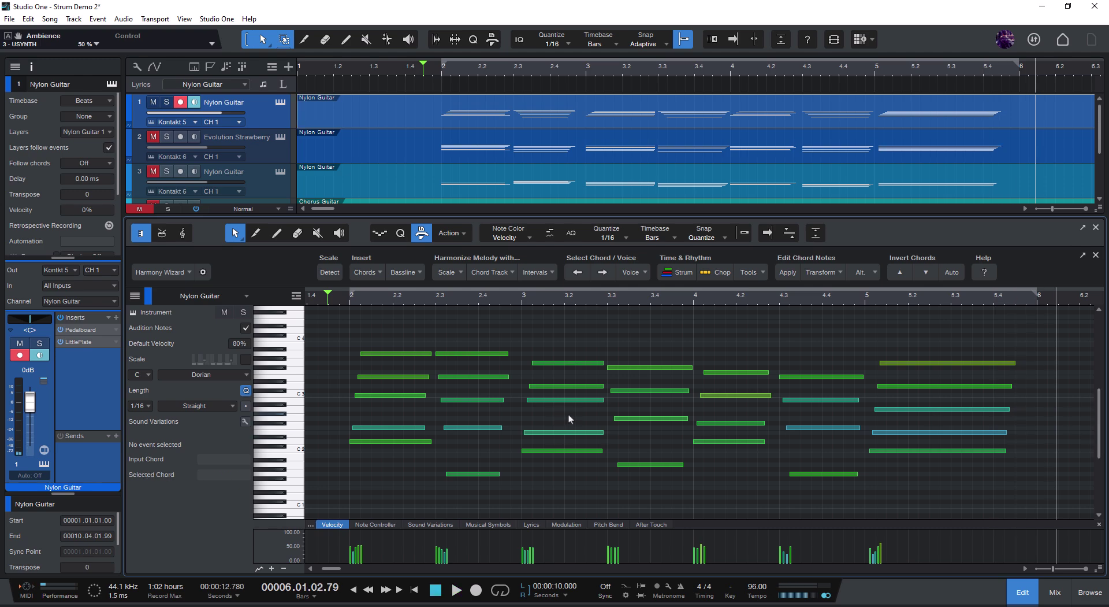
Undo the alternating strum, re-strum the chords upward at 25%, and play them
{"action": "key", "text": "ctrl+z"}
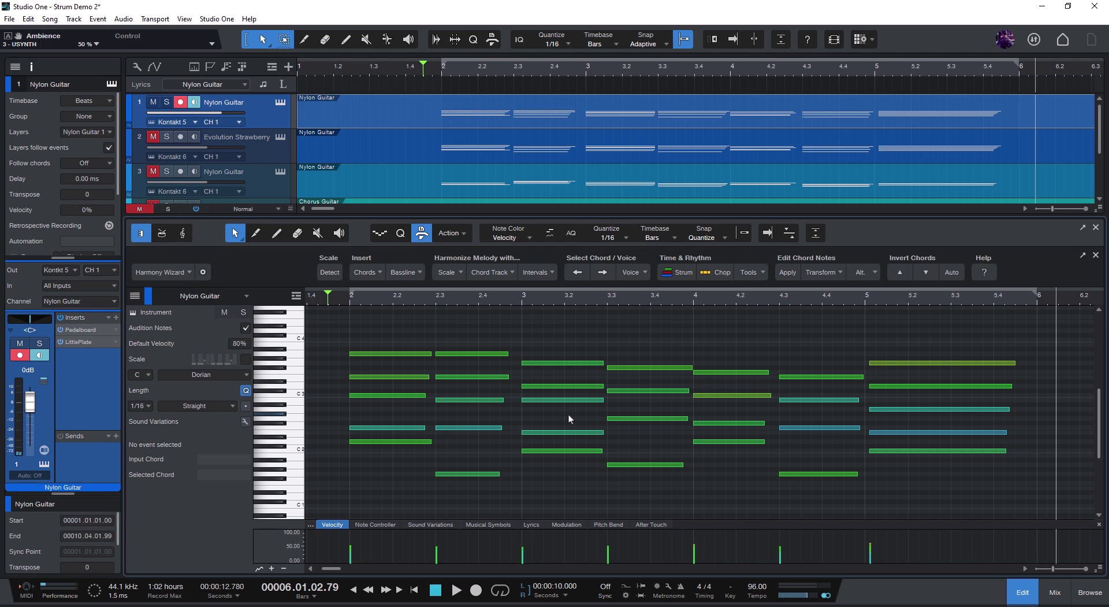
{"action": "left_click", "coordinate": [678, 273]}
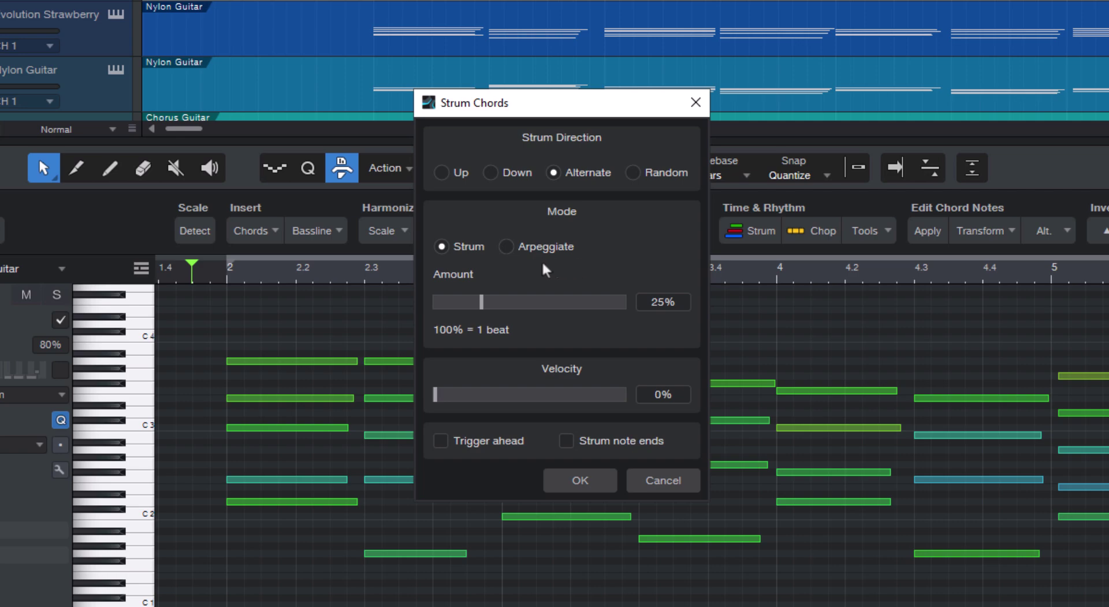
{"action": "left_click", "coordinate": [443, 172]}
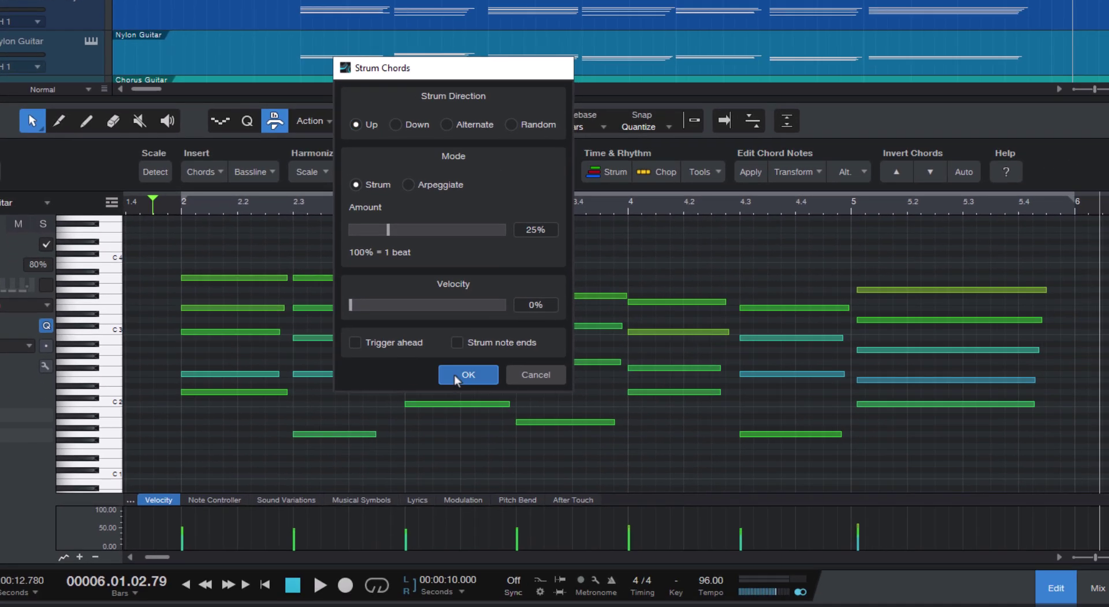
{"action": "left_click", "coordinate": [524, 427]}
{"action": "key", "text": "space"}
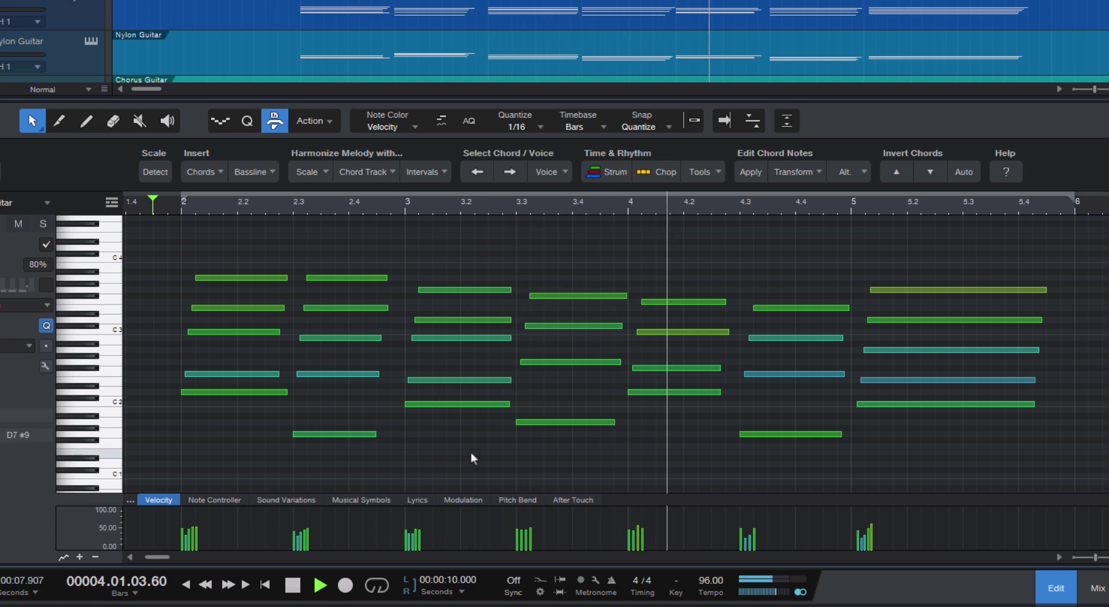
Re-strum the chords downward at 25%, top notes first, and audition the result
{"action": "key", "text": "space"}
{"action": "left_click", "coordinate": [608, 171]}
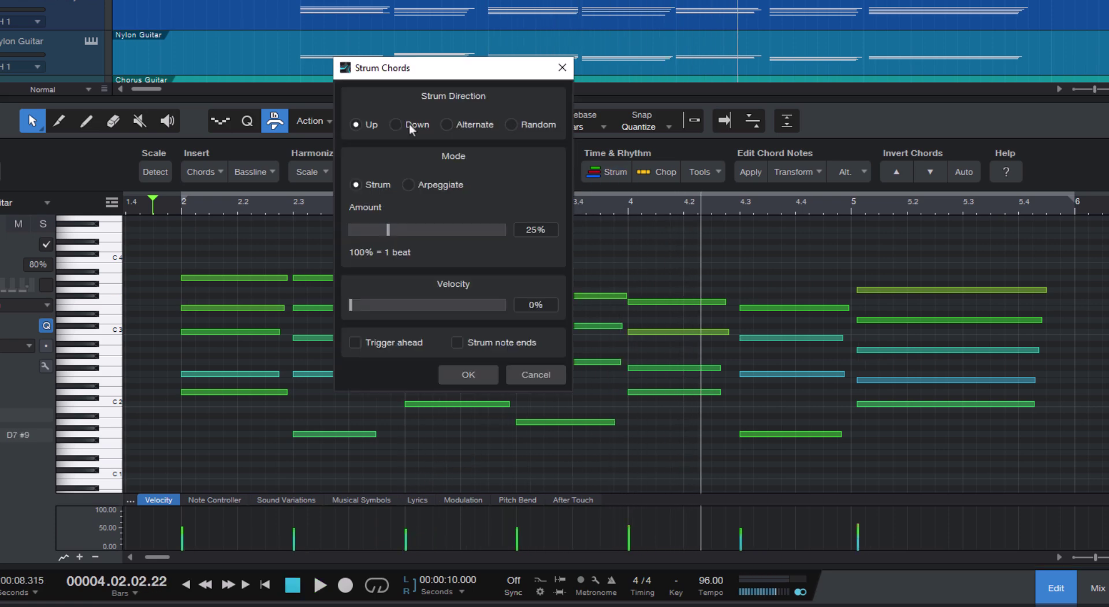
{"action": "left_click", "coordinate": [468, 374]}
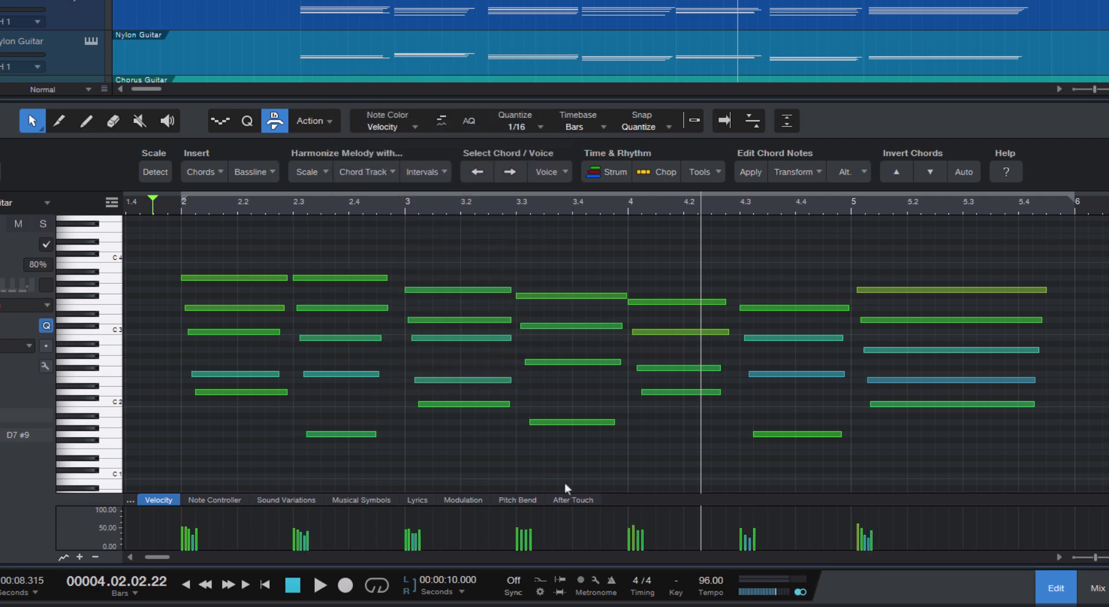
{"action": "key", "text": "space"}
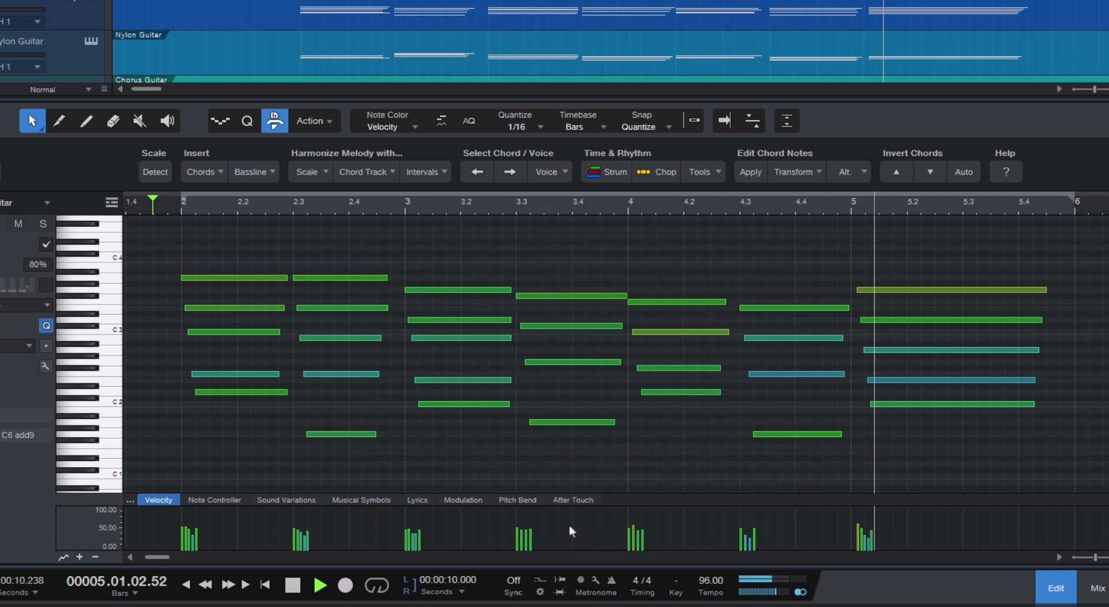
{"action": "key", "text": "space"}
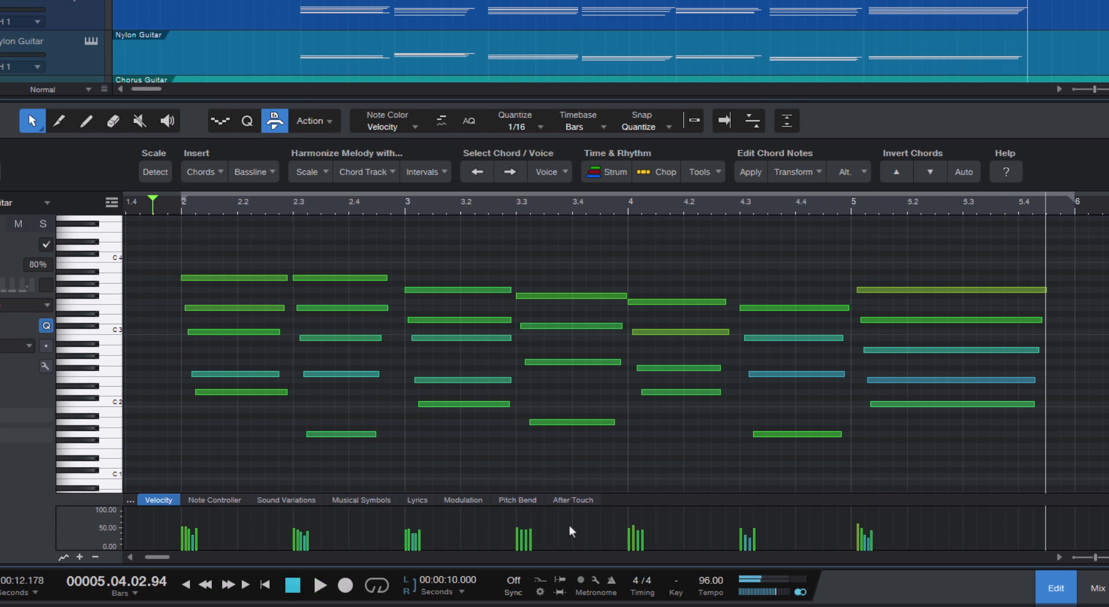
Apply a 25% alternating up-then-down strum to the chords and audition it
{"action": "left_click", "coordinate": [608, 173]}
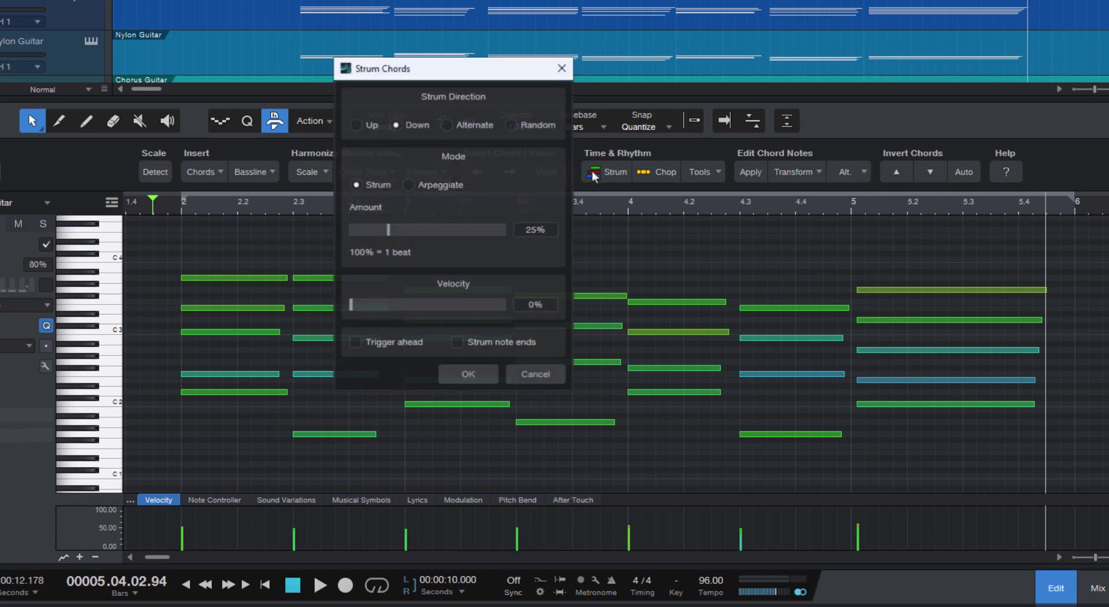
{"action": "left_click", "coordinate": [448, 126]}
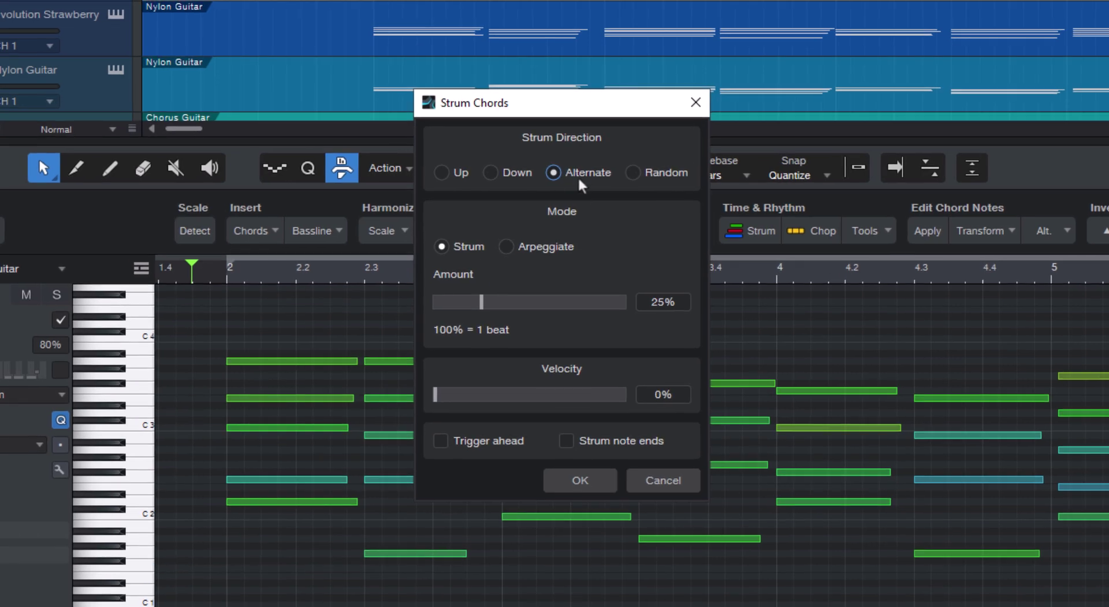
{"action": "left_click", "coordinate": [579, 478]}
{"action": "key", "text": "space"}
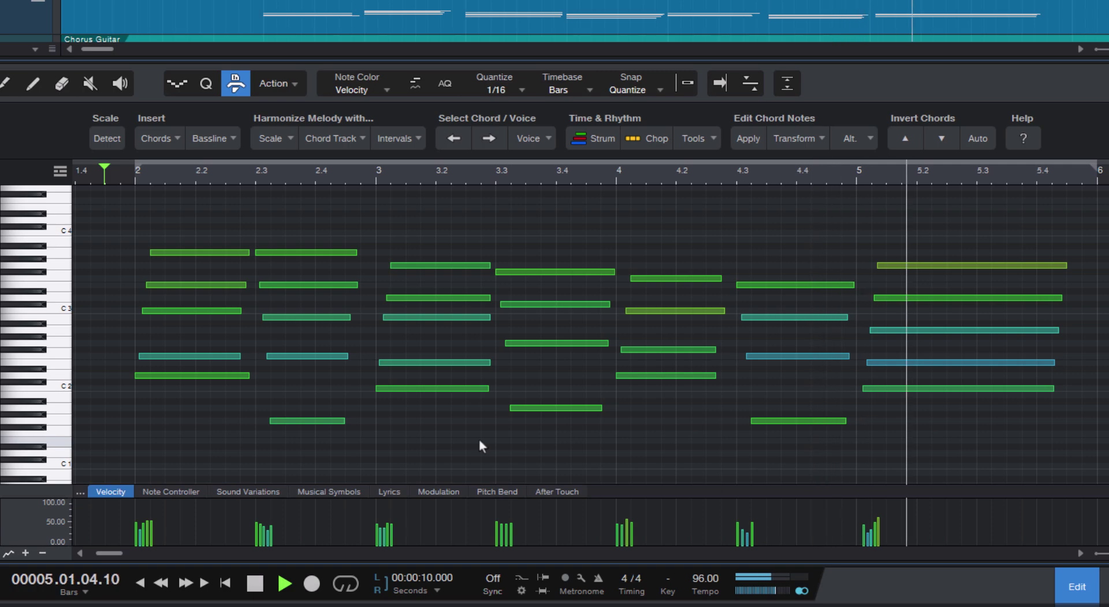
{"action": "key", "text": "space"}
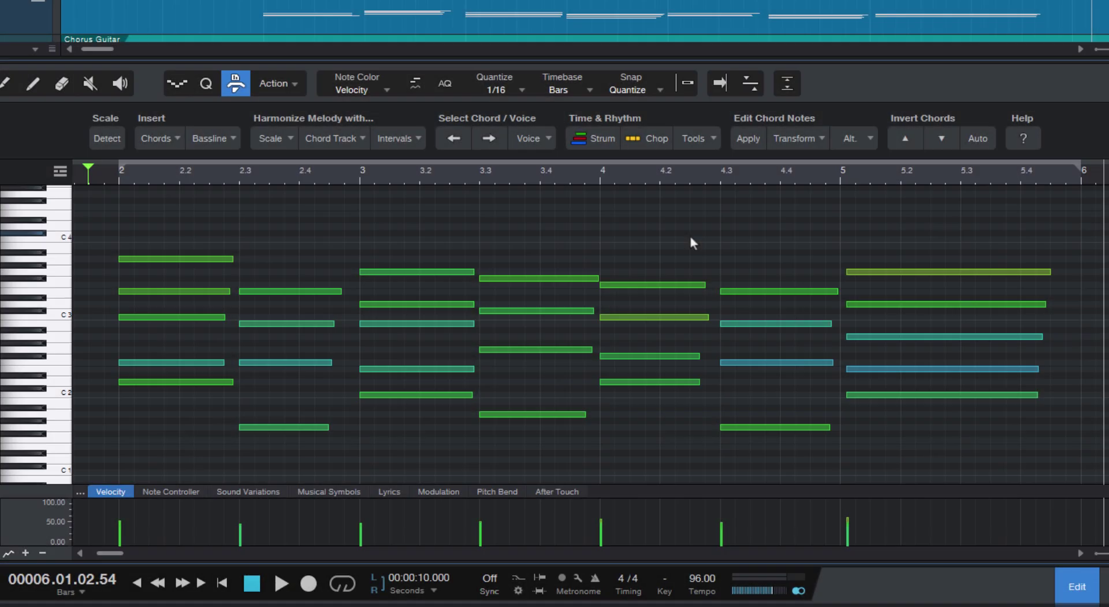
Audition the chords, then strum them in random directions at 27% and play back
{"action": "key", "text": "space"}
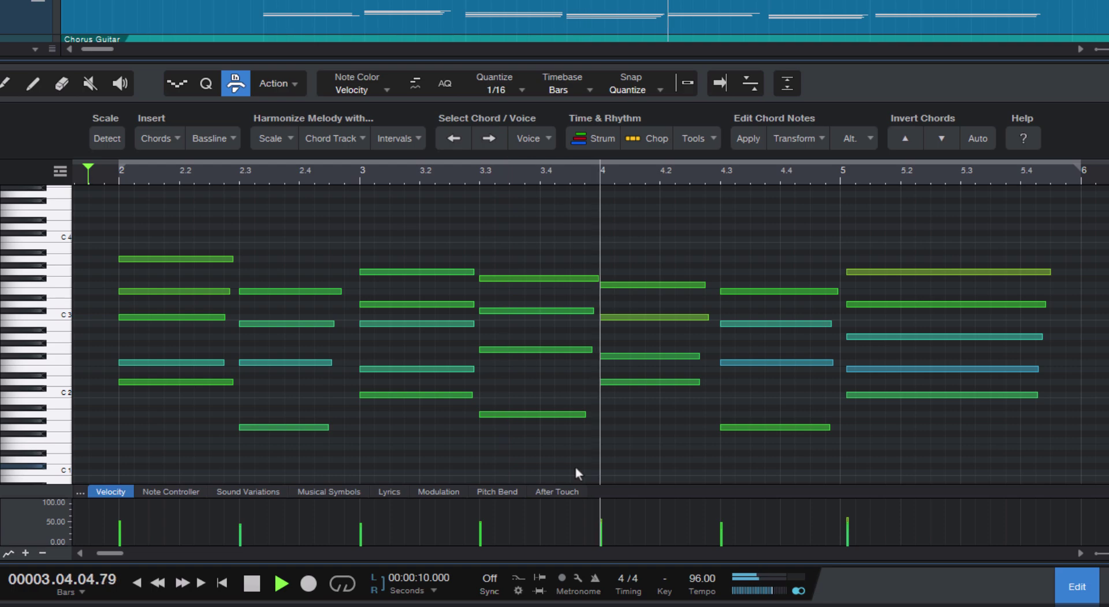
{"action": "key", "text": "space"}
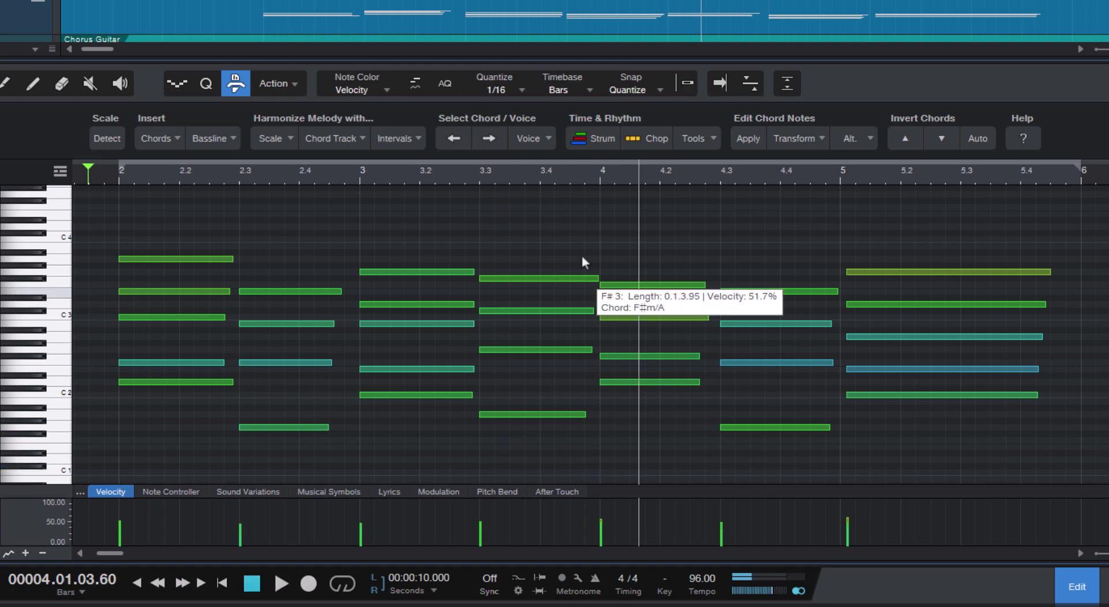
{"action": "left_click", "coordinate": [600, 140]}
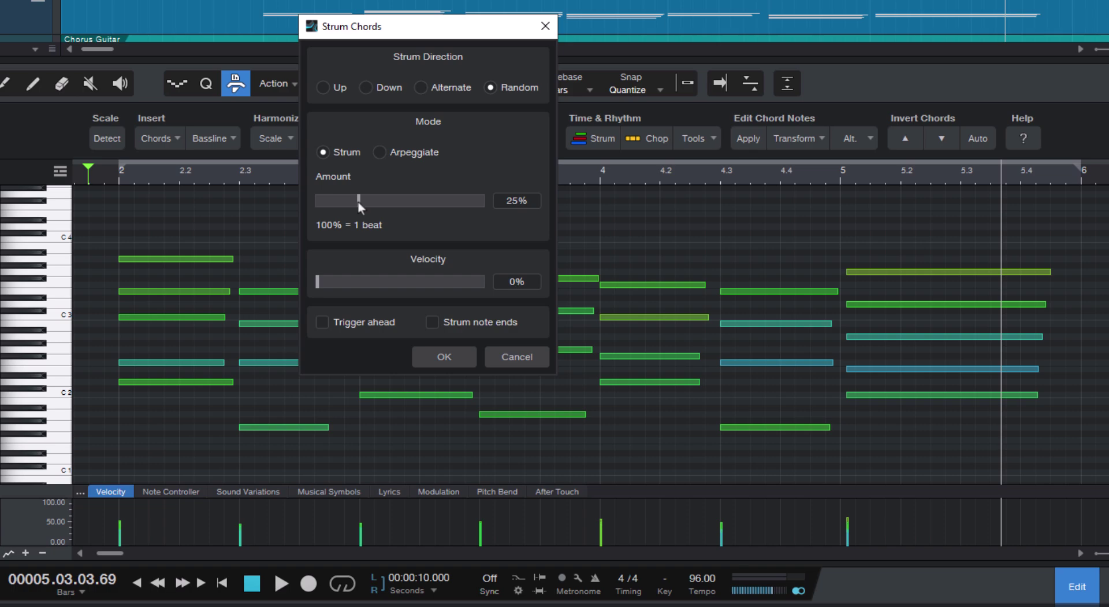
{"action": "left_click_drag", "start_coordinate": [361, 203], "coordinate": [366, 205]}
{"action": "left_click", "coordinate": [443, 357]}
{"action": "key", "text": "space"}
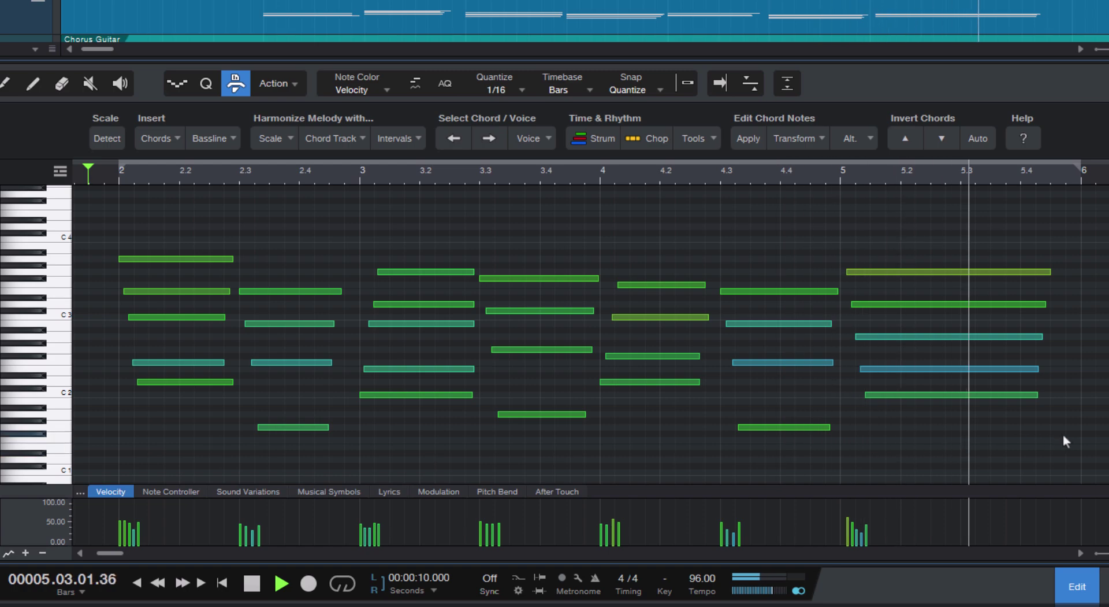
{"action": "key", "text": "space"}
Undo the random strum and strum the chords upward with a smaller amount, then play
{"action": "key", "text": "ctrl+z"}
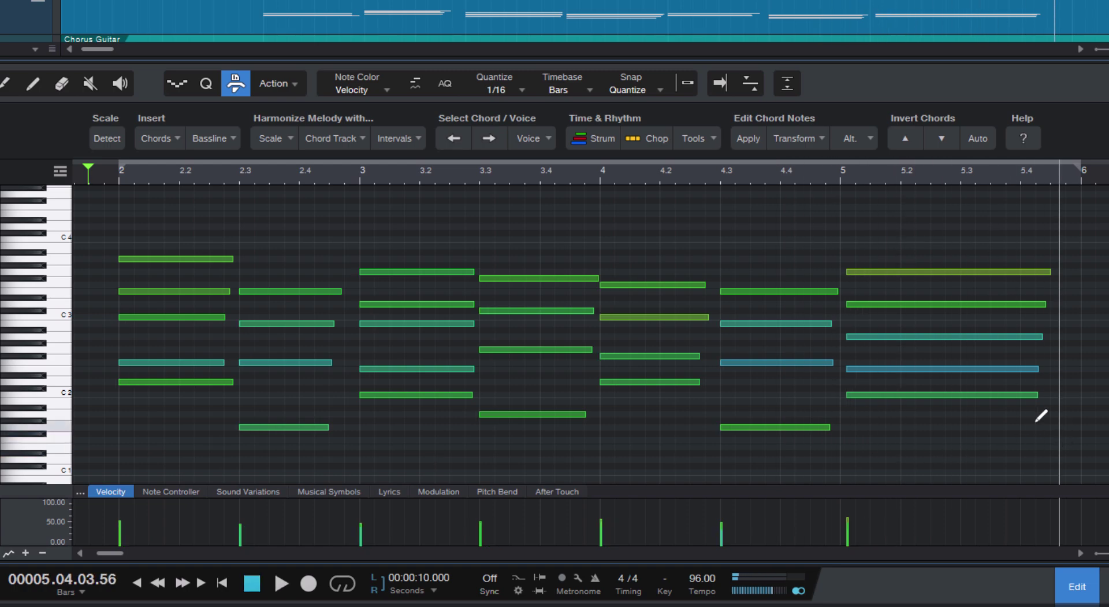
{"action": "left_click", "coordinate": [595, 138]}
{"action": "mouse_move", "coordinate": [346, 201]}
{"action": "left_mouse_down"}
{"action": "mouse_move", "coordinate": [360, 201]}
{"action": "mouse_move", "coordinate": [334, 201]}
{"action": "left_mouse_up"}
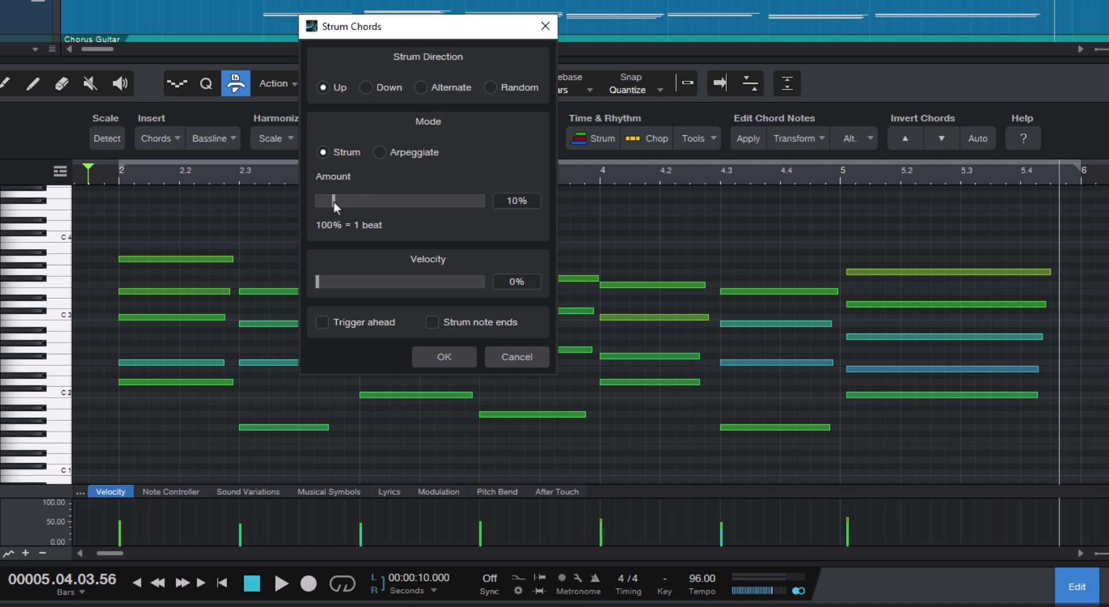
{"action": "left_click", "coordinate": [442, 357]}
{"action": "key", "text": "space"}
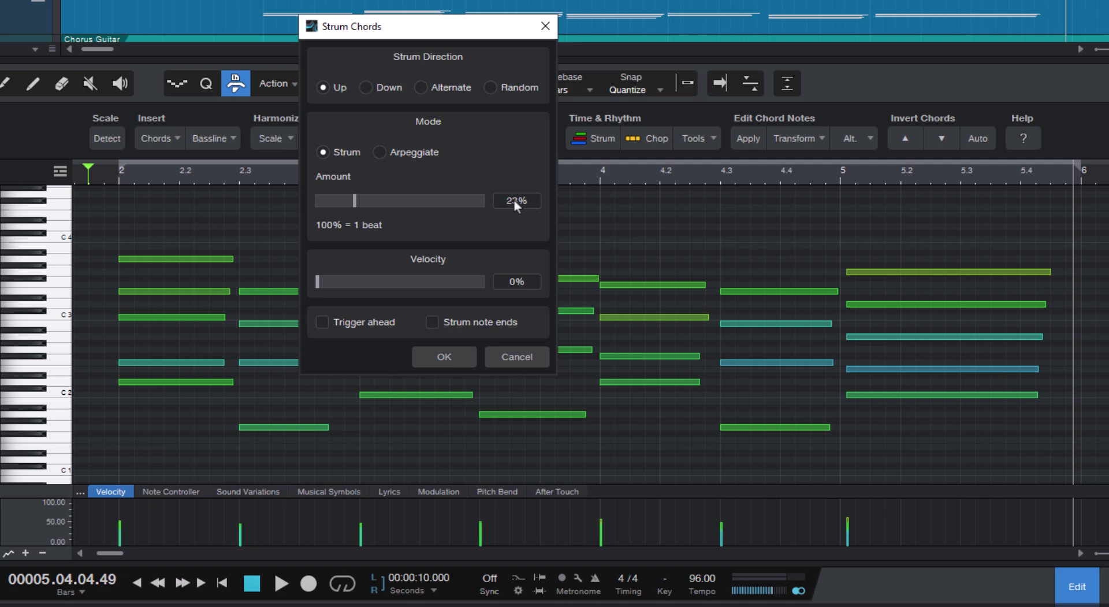
Re-strum the chords upward at 50% and play back the wider spread
{"action": "left_click", "coordinate": [514, 199]}
{"action": "type", "text": "50"}
{"action": "left_click", "coordinate": [440, 362]}
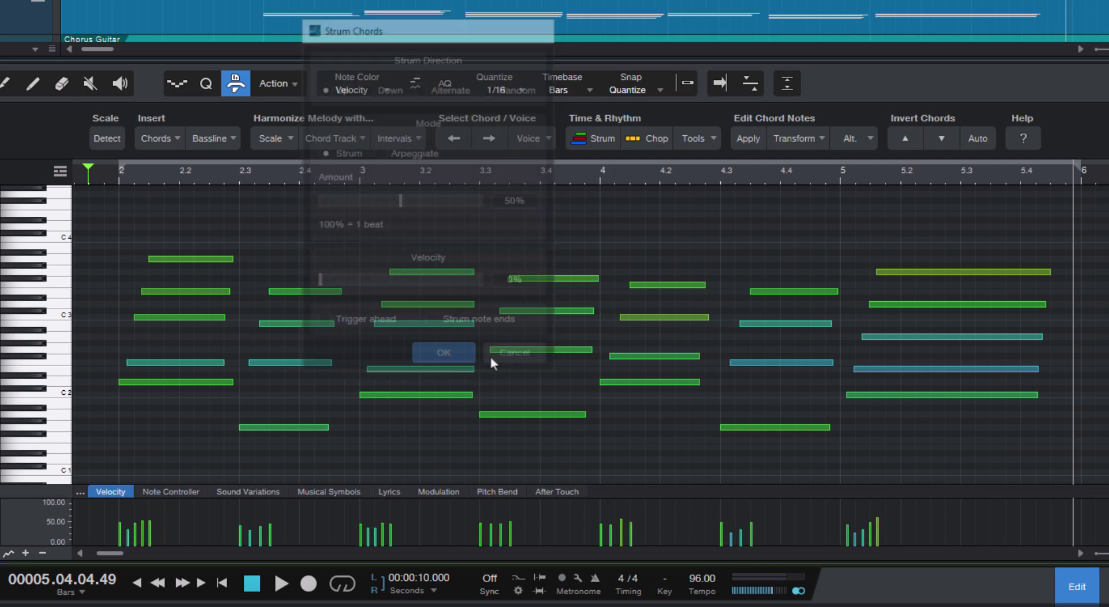
{"action": "key", "text": "space"}
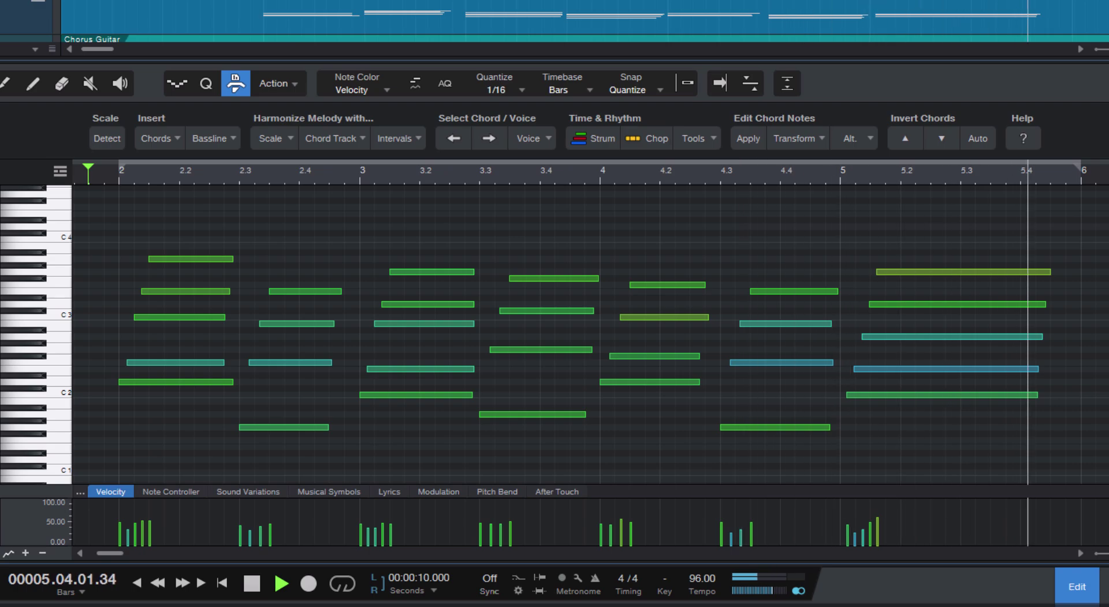
Strum the chords with the velocity change raised to about 31% and play them
{"action": "key", "text": "space"}
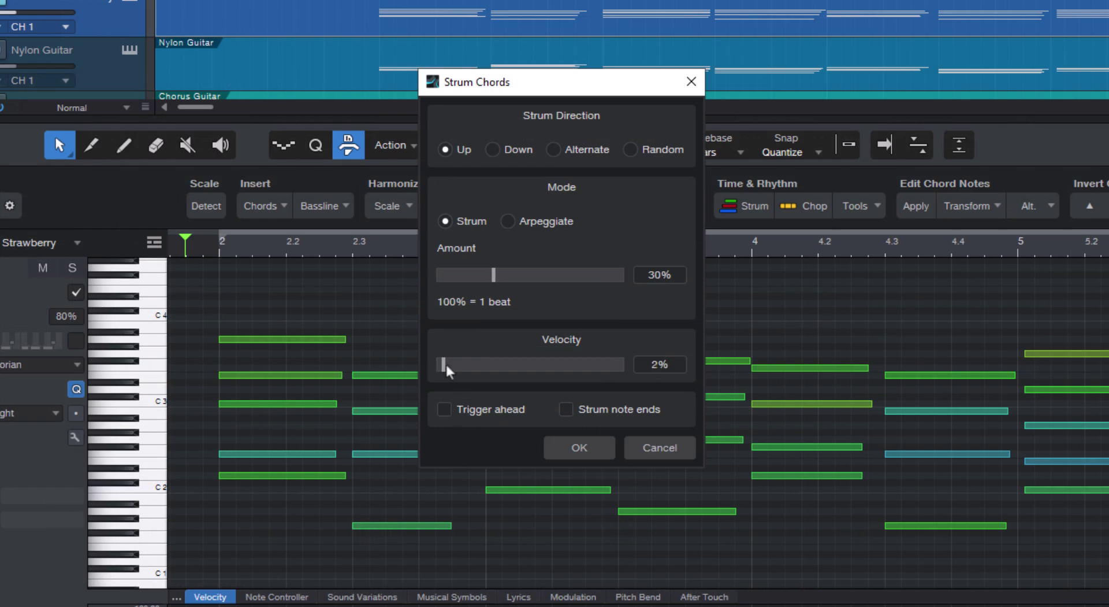
{"action": "left_click_drag", "start_coordinate": [445, 364], "coordinate": [488, 365]}
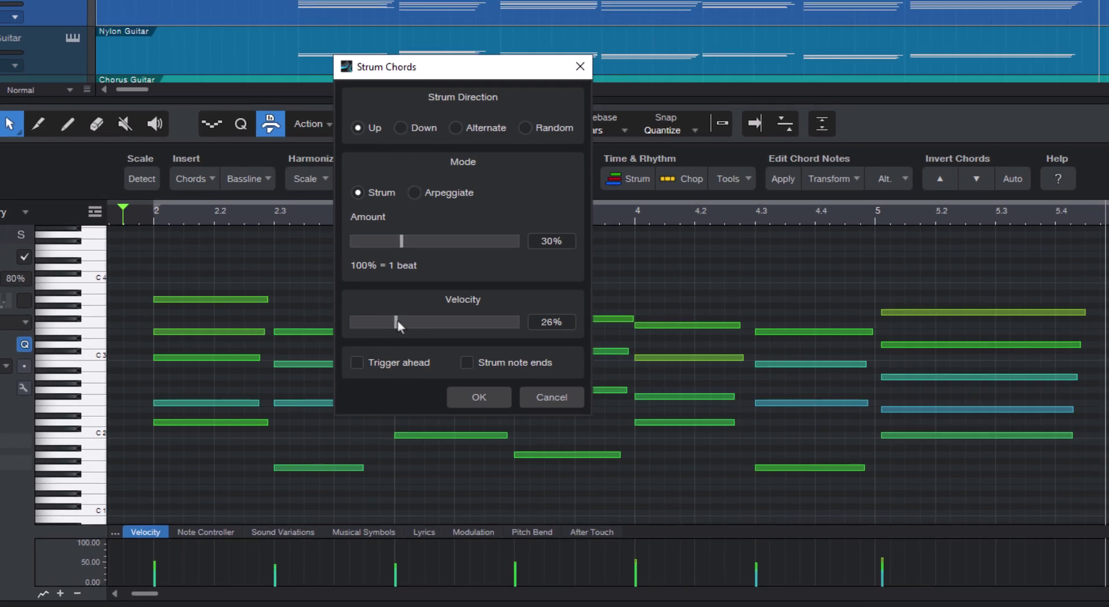
{"action": "left_click_drag", "start_coordinate": [397, 320], "coordinate": [405, 321]}
{"action": "left_click", "coordinate": [479, 398]}
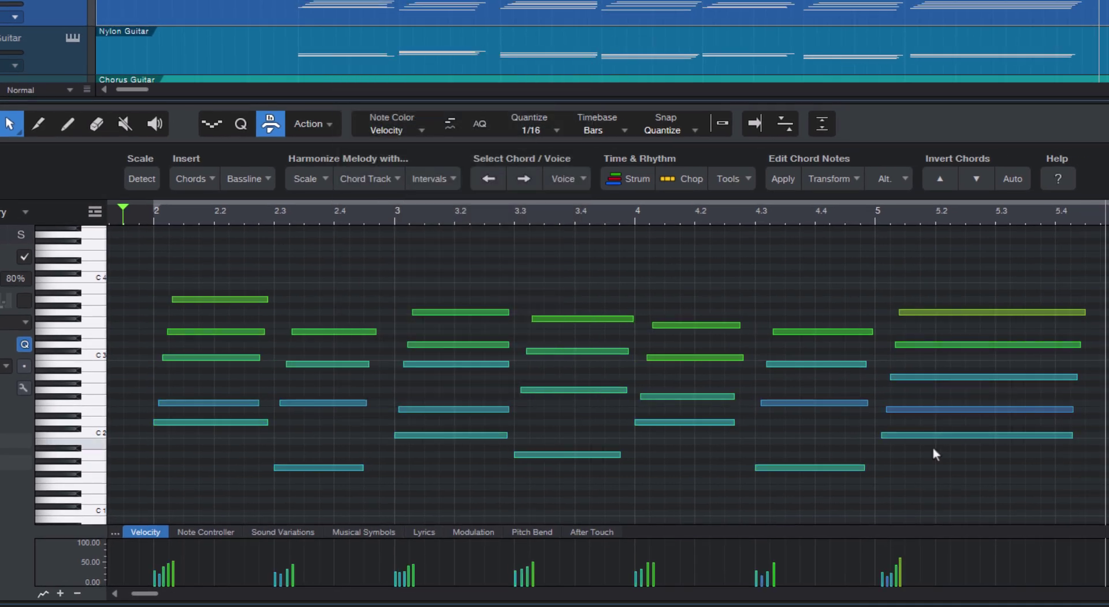
{"action": "key", "text": "space"}
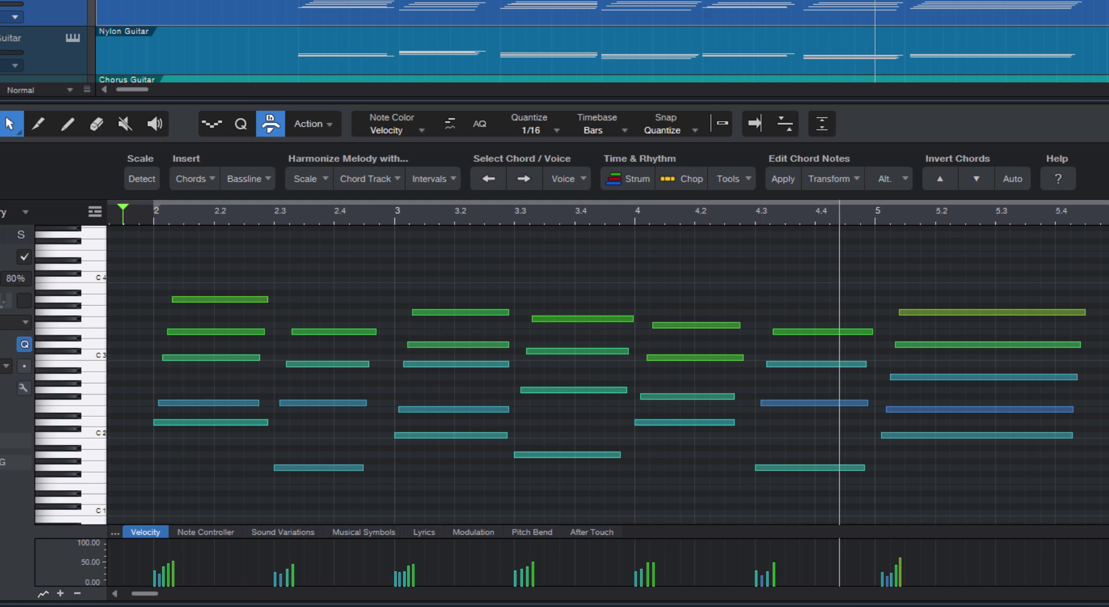
Undo and re-strum upward at 30% with velocity widened to 64%, then play
{"action": "key", "text": "ctrl+z"}
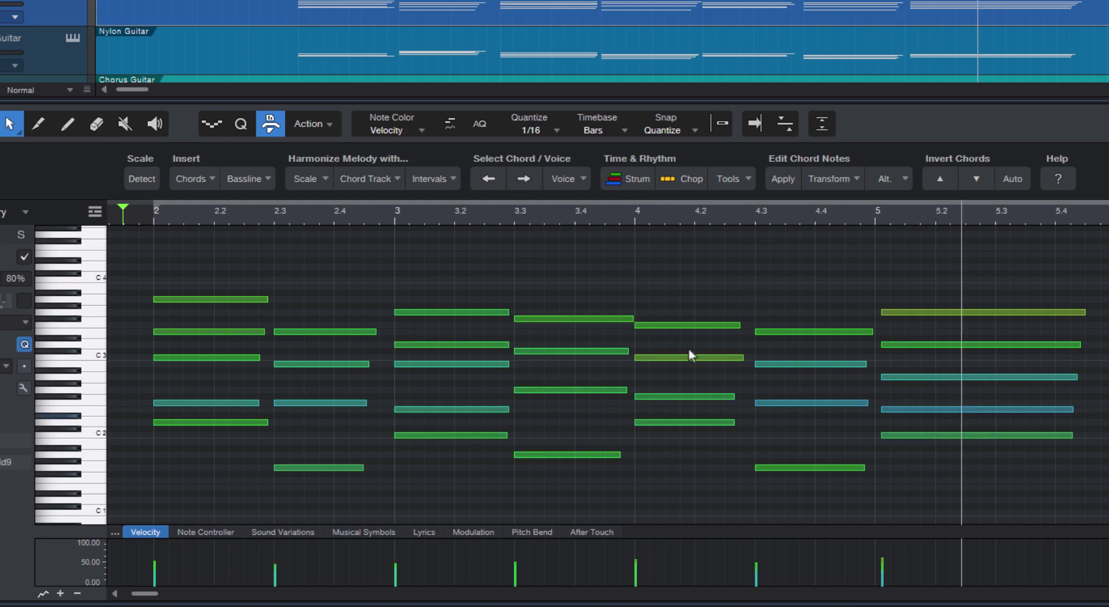
{"action": "left_click", "coordinate": [624, 183]}
{"action": "left_click_drag", "start_coordinate": [404, 320], "coordinate": [459, 320]}
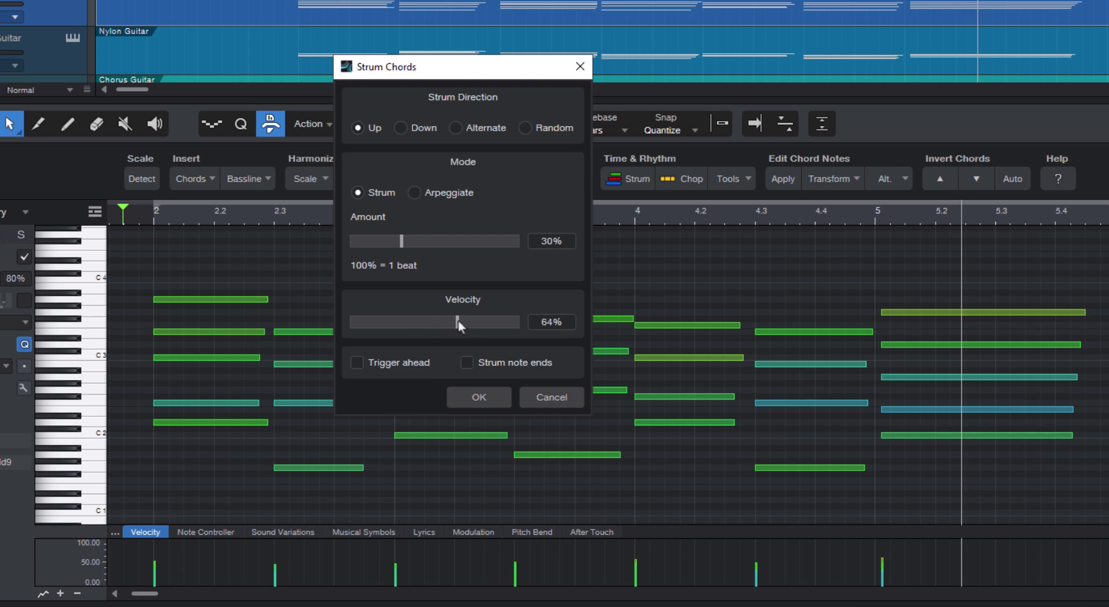
{"action": "left_click", "coordinate": [479, 398]}
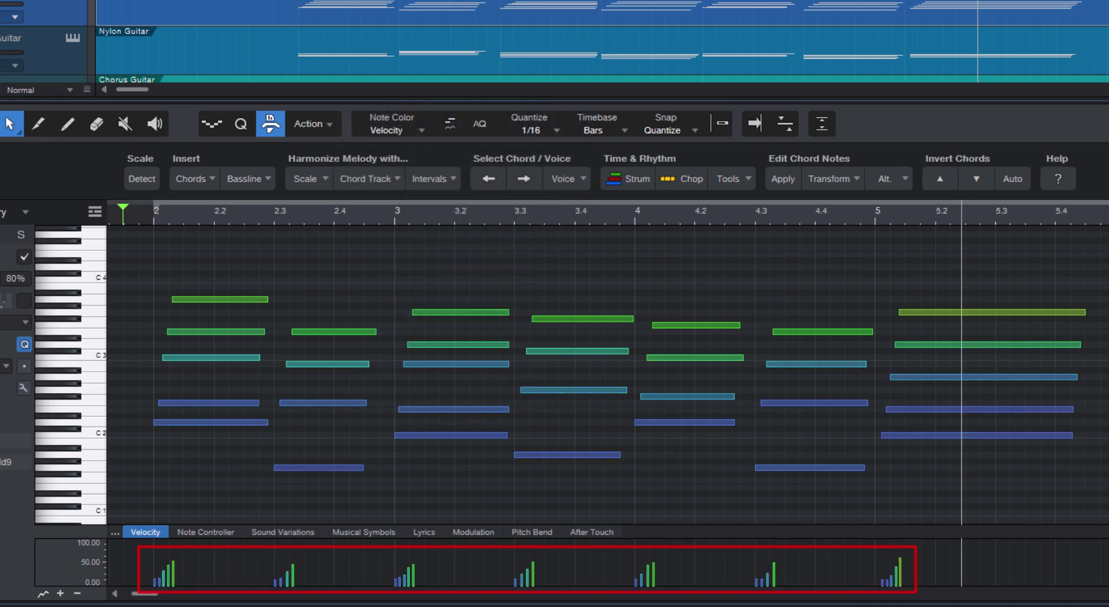
{"action": "key", "text": "space"}
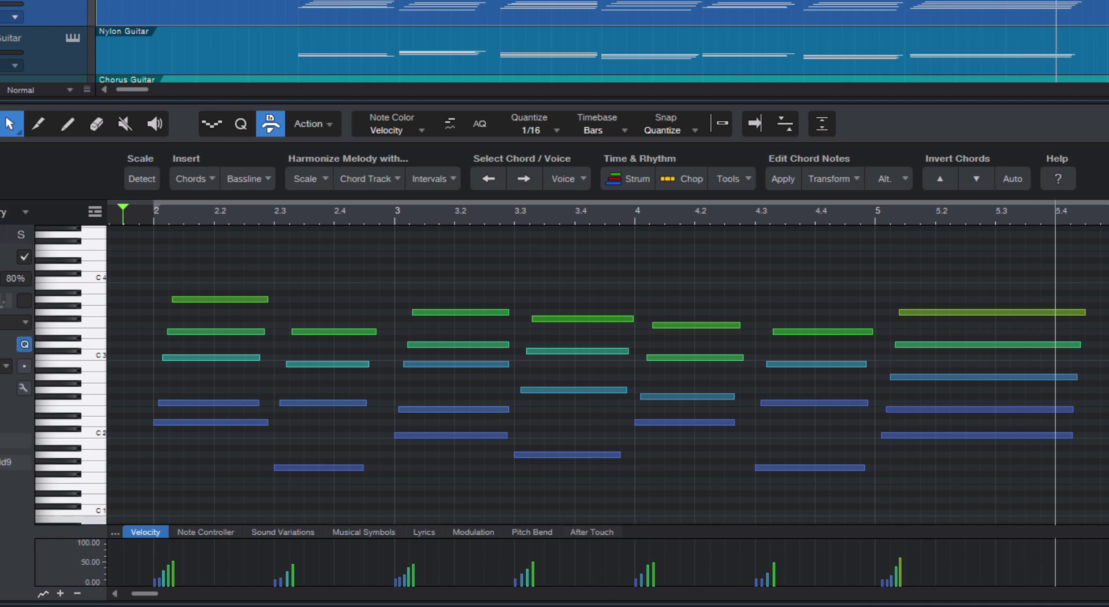
Undo the strum, re-strum the chords with Trigger ahead enabled, and play from the start
{"action": "key", "text": "ctrl+z"}
{"action": "left_click", "coordinate": [631, 178]}
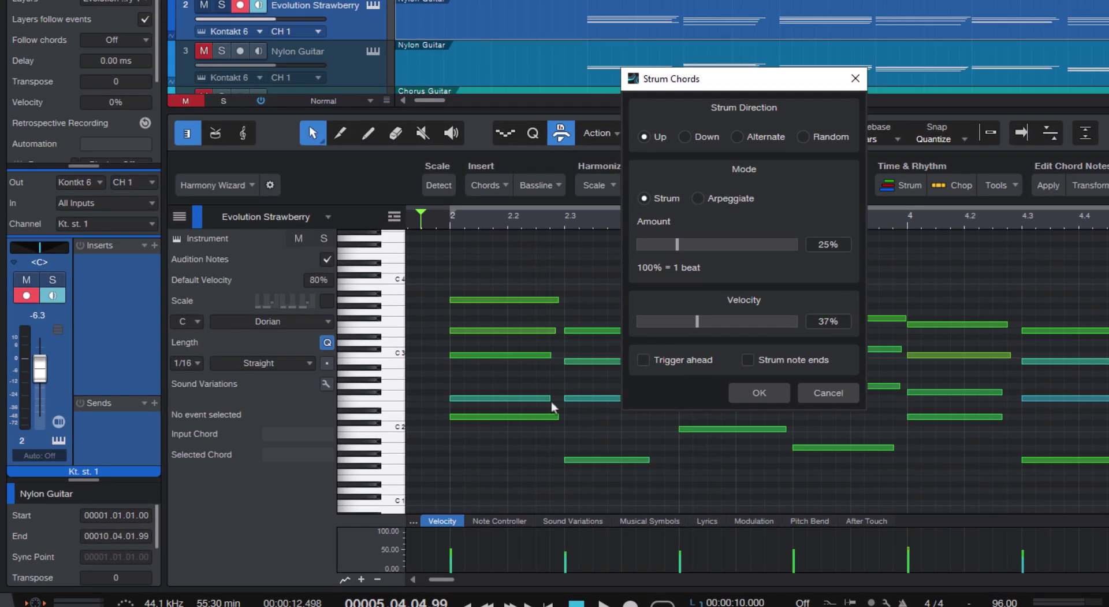
{"action": "left_click", "coordinate": [680, 363]}
{"action": "left_click", "coordinate": [758, 394]}
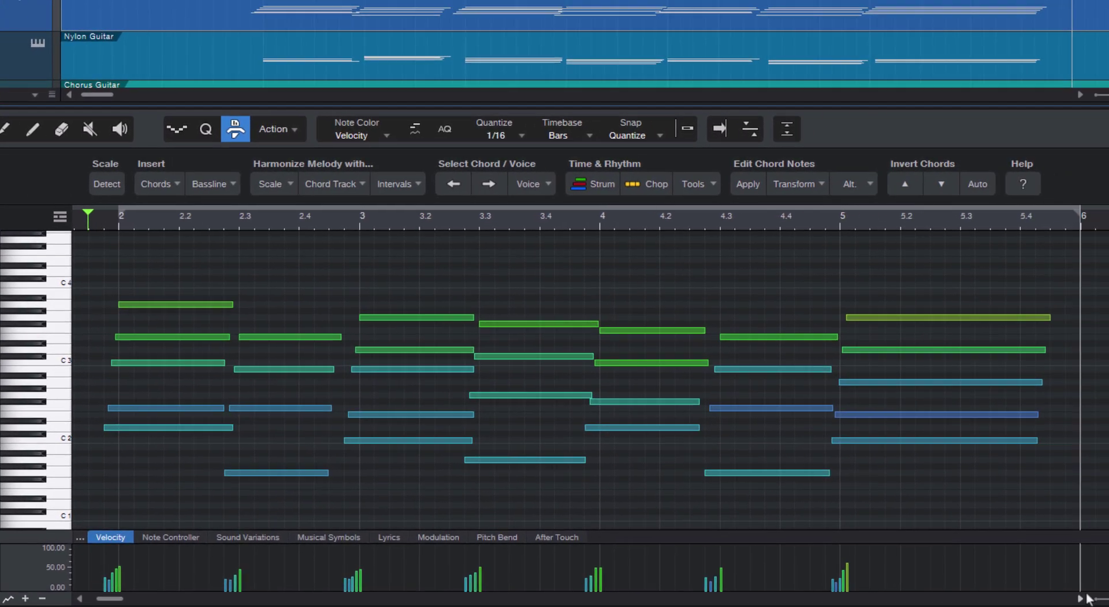
{"action": "key", "text": "space"}
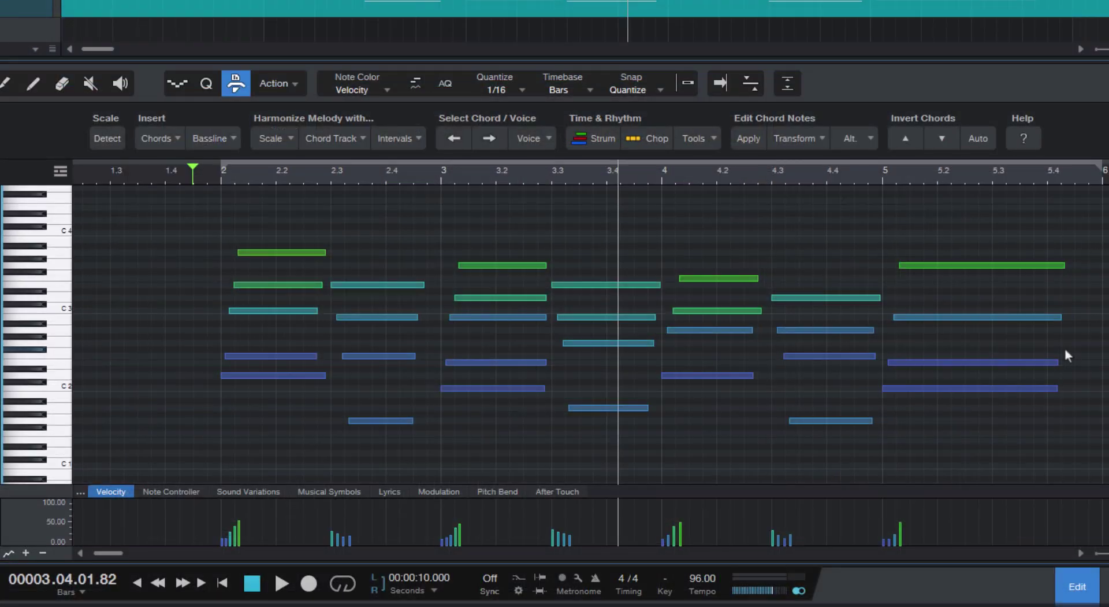
Play back the trigger-ahead strummed chords and stop playback
{"action": "key", "text": "space"}
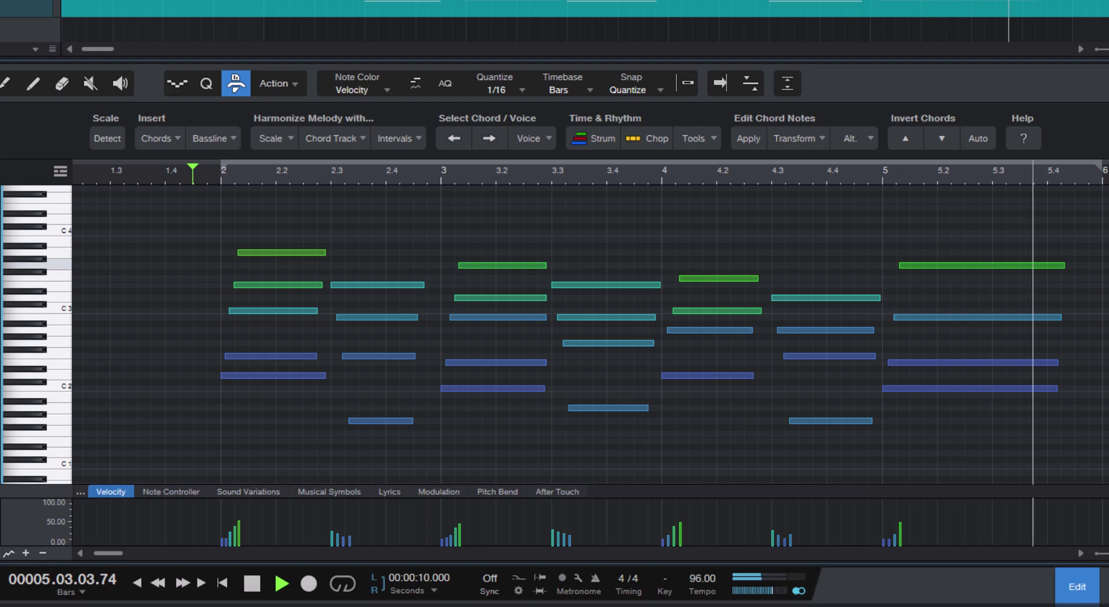
{"action": "key", "text": "space"}
Undo the strum and arpeggiate the chords in 1/16 steps with 19% velocity change, then play
{"action": "key", "text": "ctrl+z"}
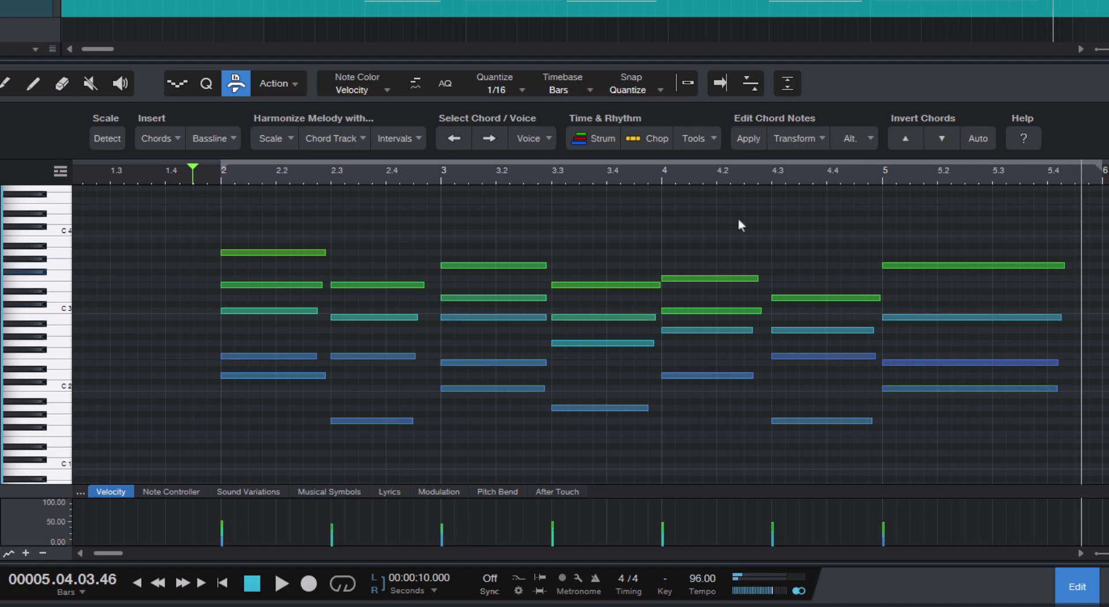
{"action": "left_click", "coordinate": [595, 138]}
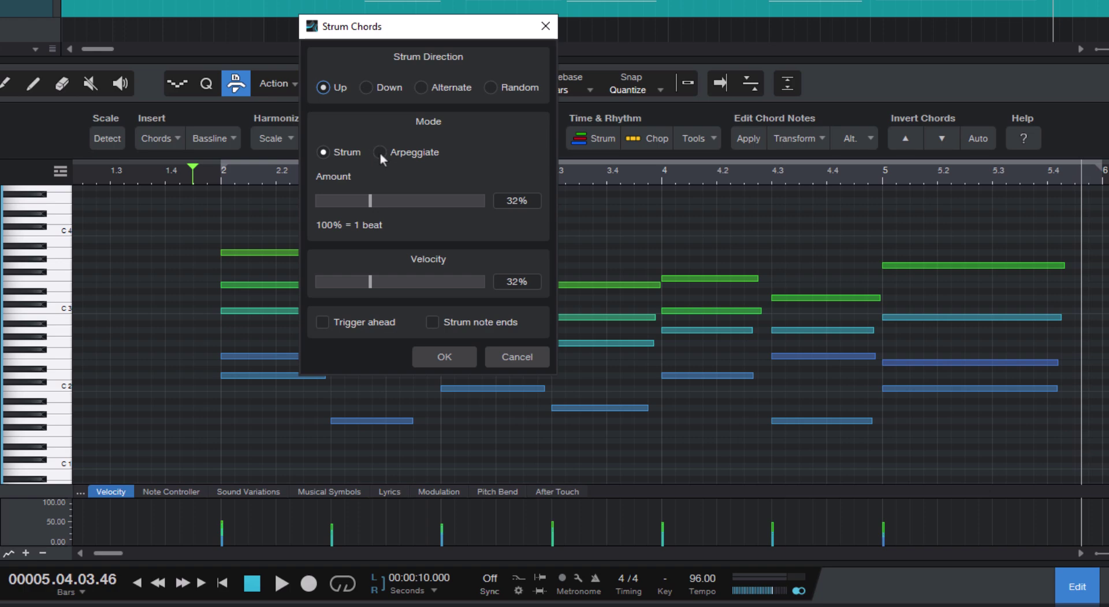
{"action": "left_click", "coordinate": [379, 152]}
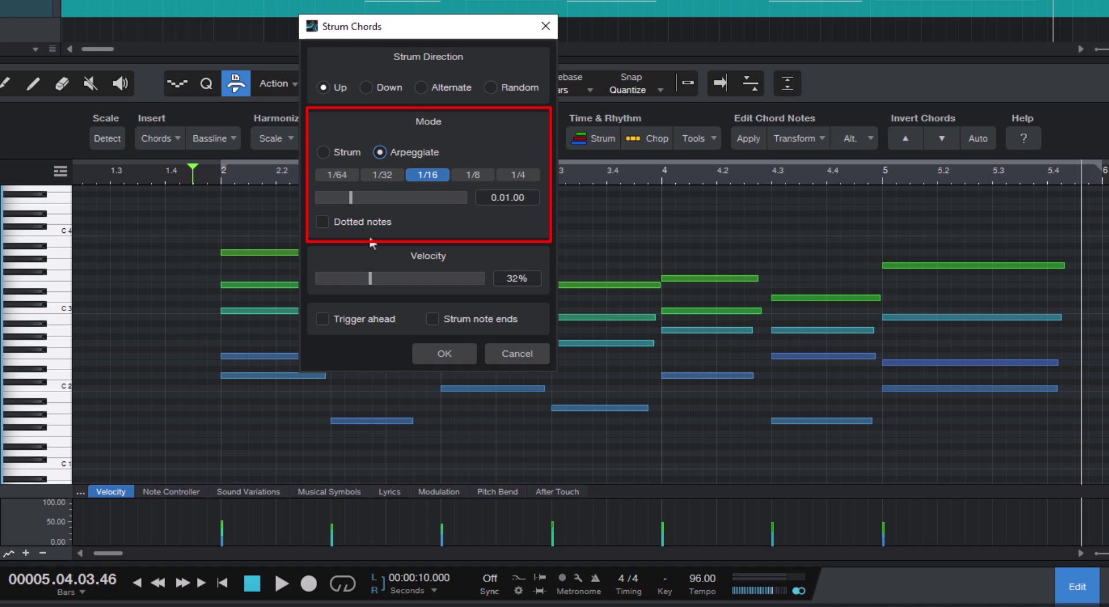
{"action": "left_click_drag", "start_coordinate": [369, 282], "coordinate": [341, 281]}
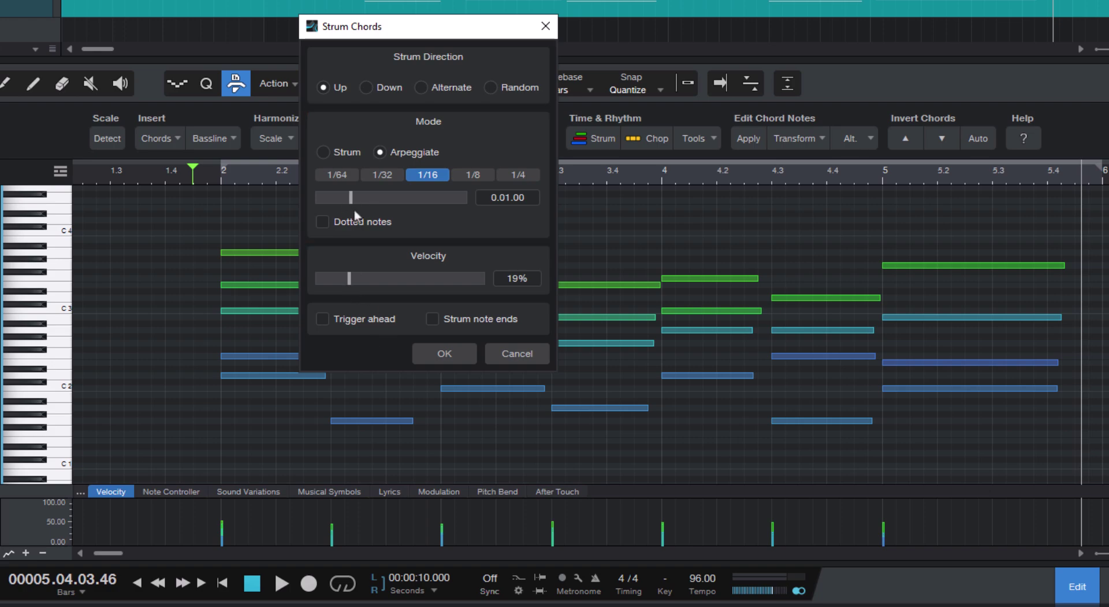
{"action": "left_click", "coordinate": [431, 355]}
{"action": "key", "text": "space"}
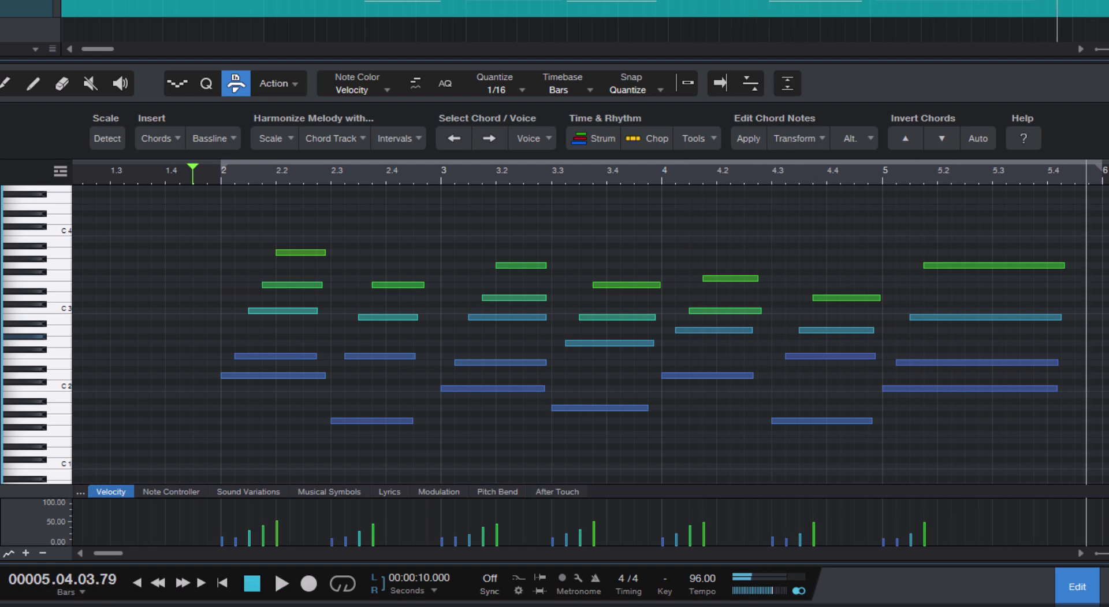
Undo the last strum, re-arpeggiate the chords in random order, and play them back
{"action": "key", "text": "ctrl+z"}
{"action": "left_click", "coordinate": [595, 138]}
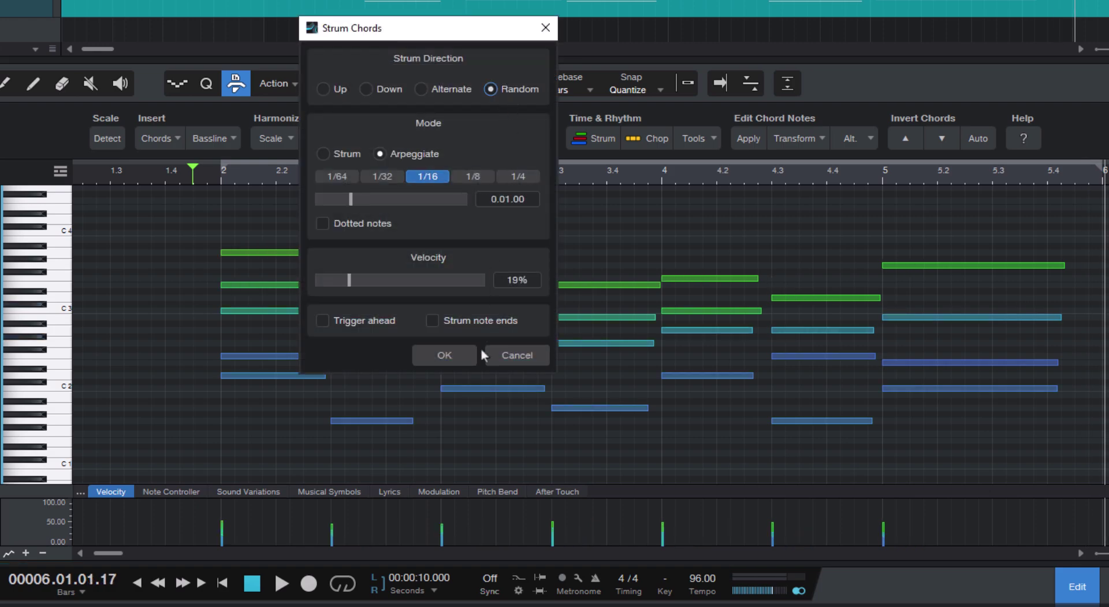
{"action": "left_click", "coordinate": [446, 354]}
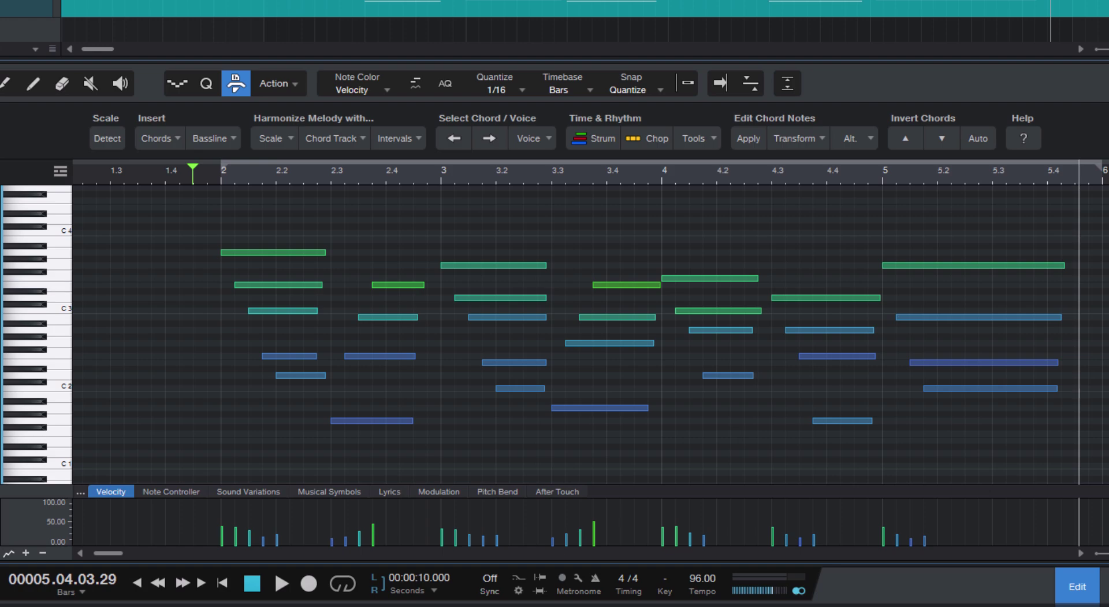
{"action": "key", "text": "space"}
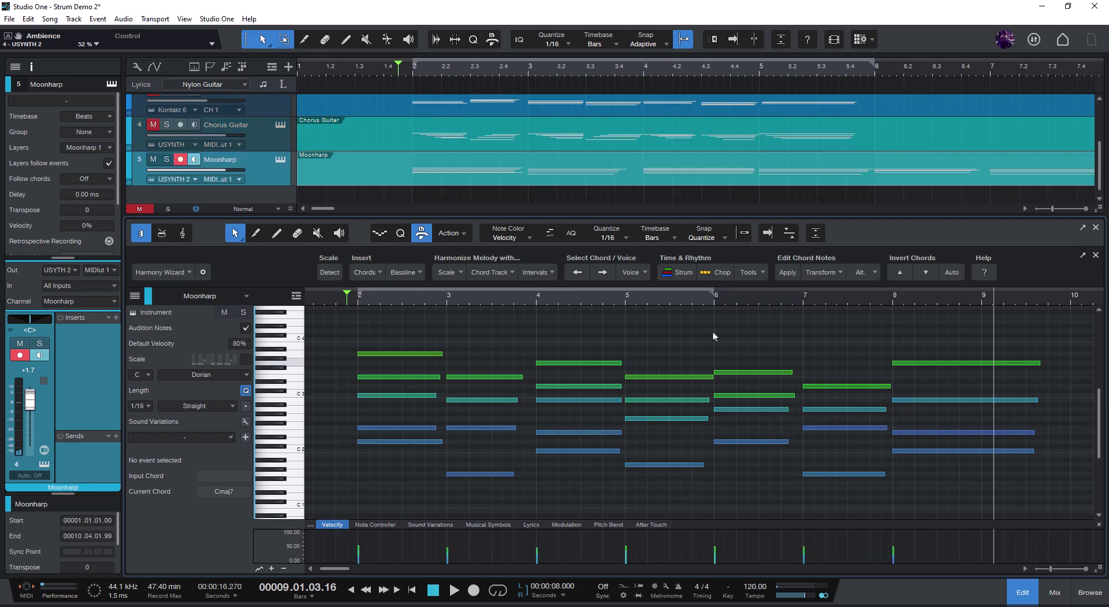
Arpeggiate the Moonharp chords in dotted 1/8 steps, alternating direction, and play them back
{"action": "left_click", "coordinate": [674, 273]}
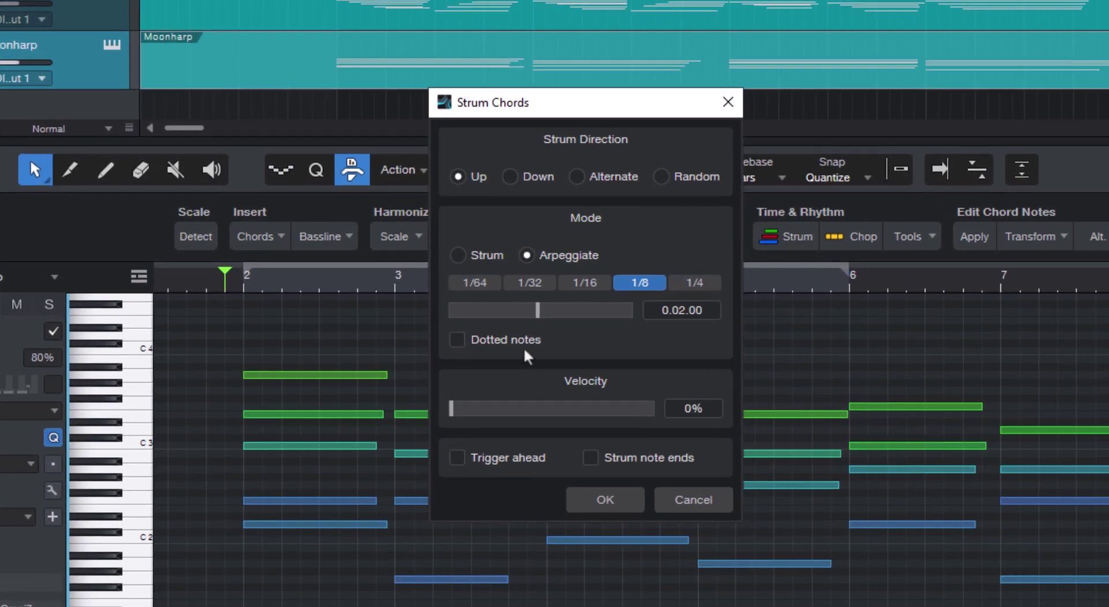
{"action": "left_click", "coordinate": [515, 339]}
{"action": "left_click", "coordinate": [598, 175]}
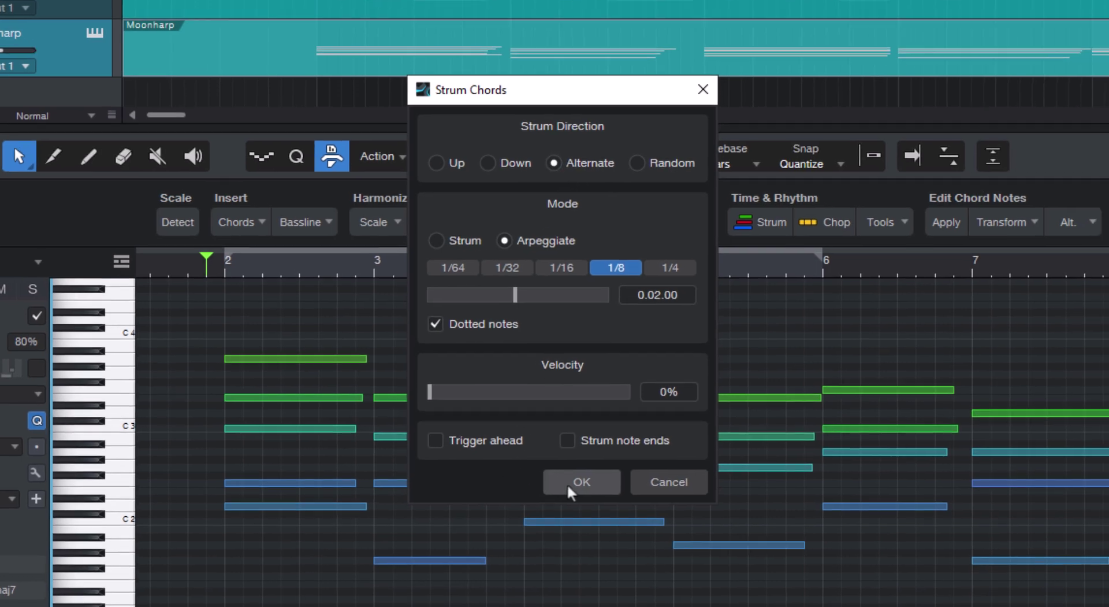
{"action": "left_click", "coordinate": [605, 499]}
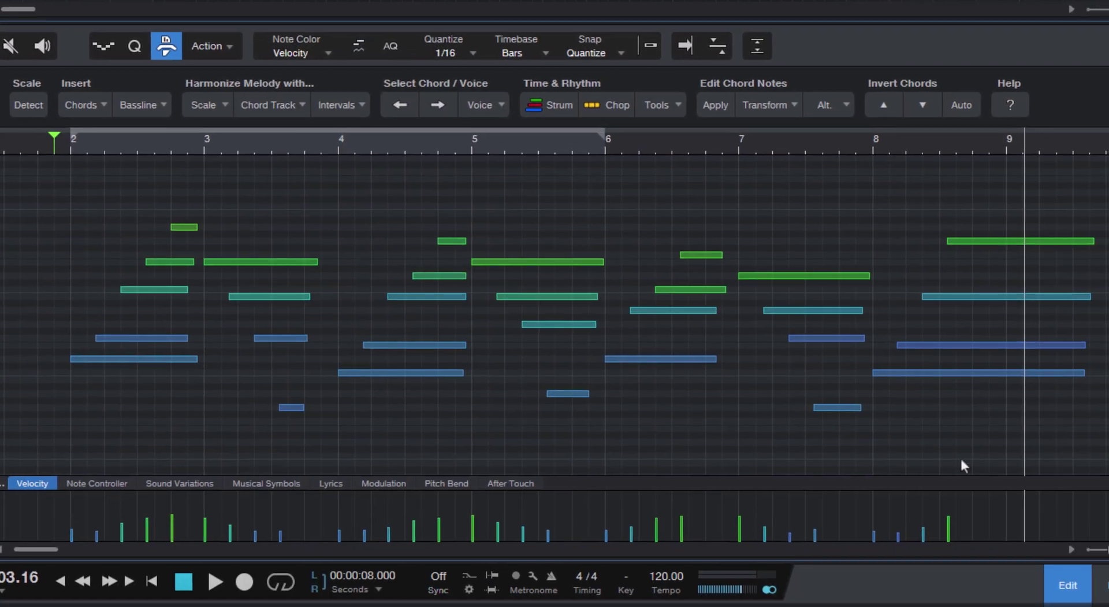
{"action": "key", "text": "space"}
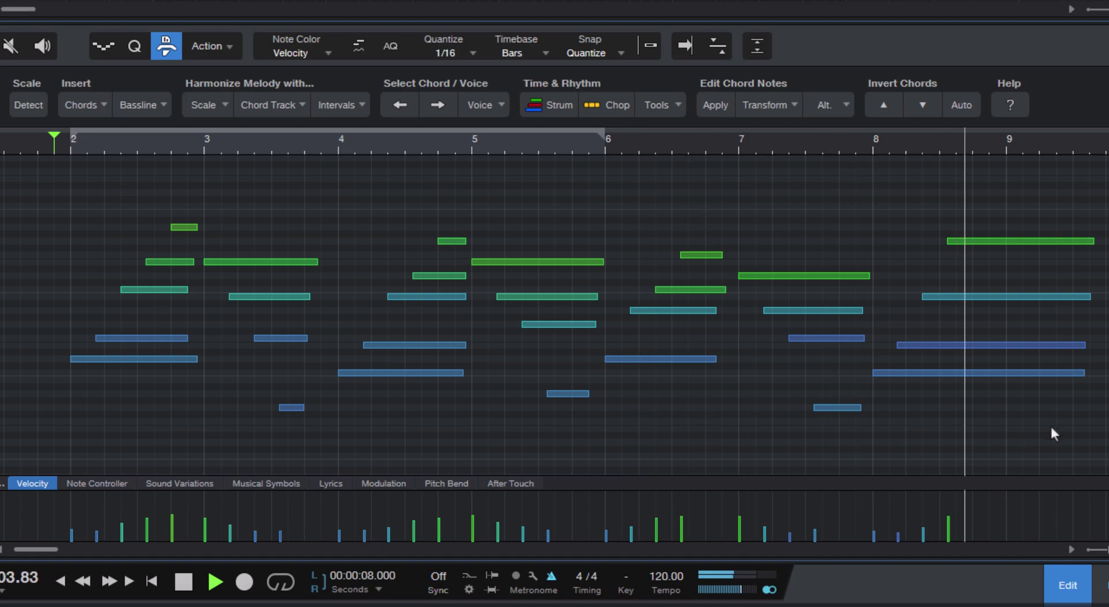
{"action": "key", "text": "space"}
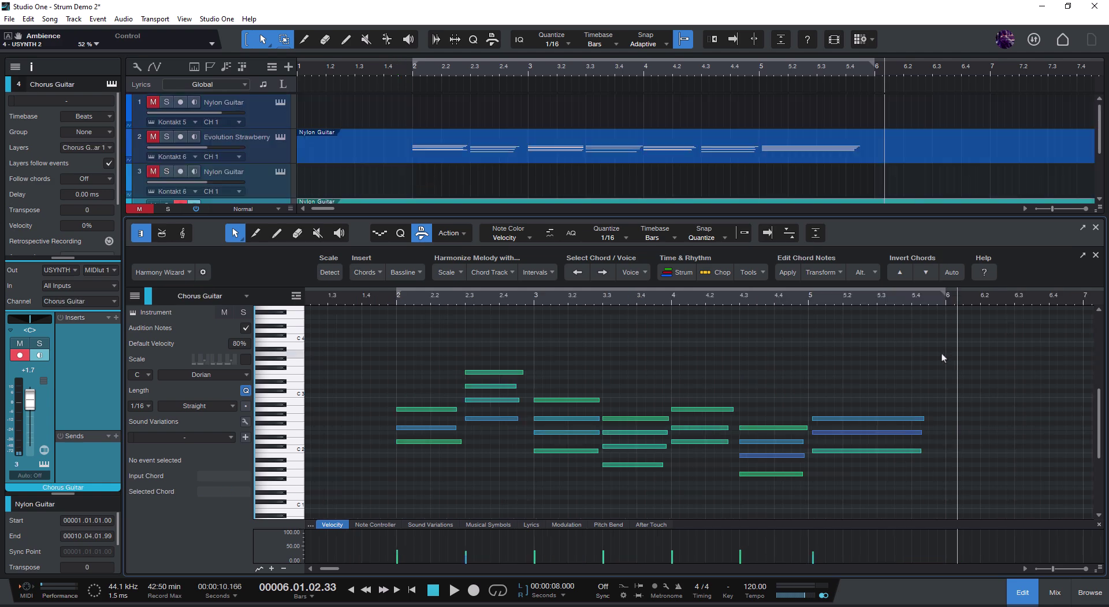
{"action": "key", "text": "space"}
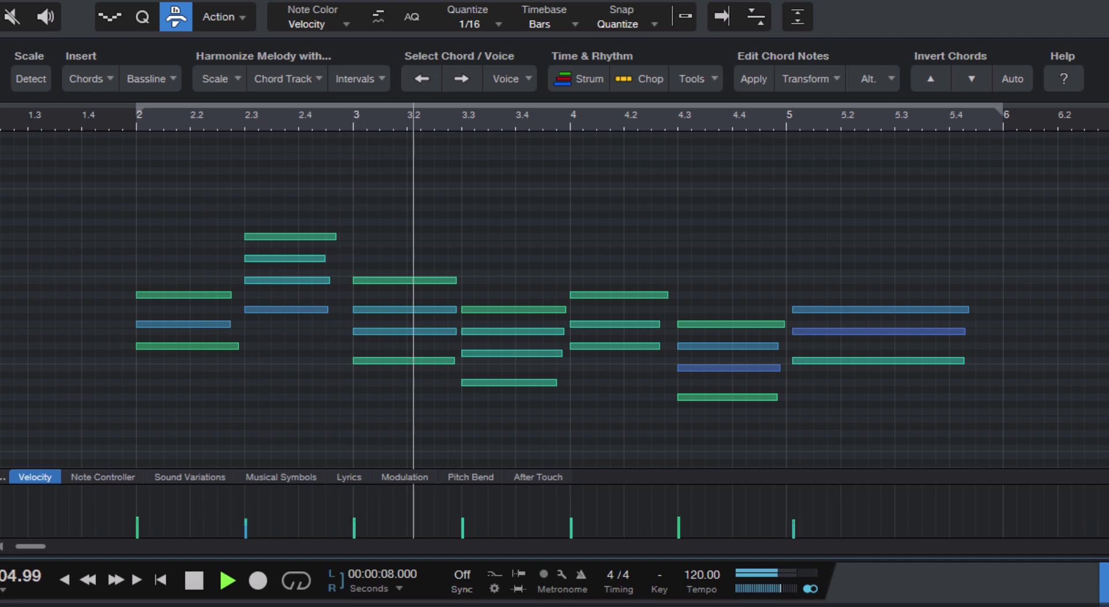
{"action": "key", "text": "space"}
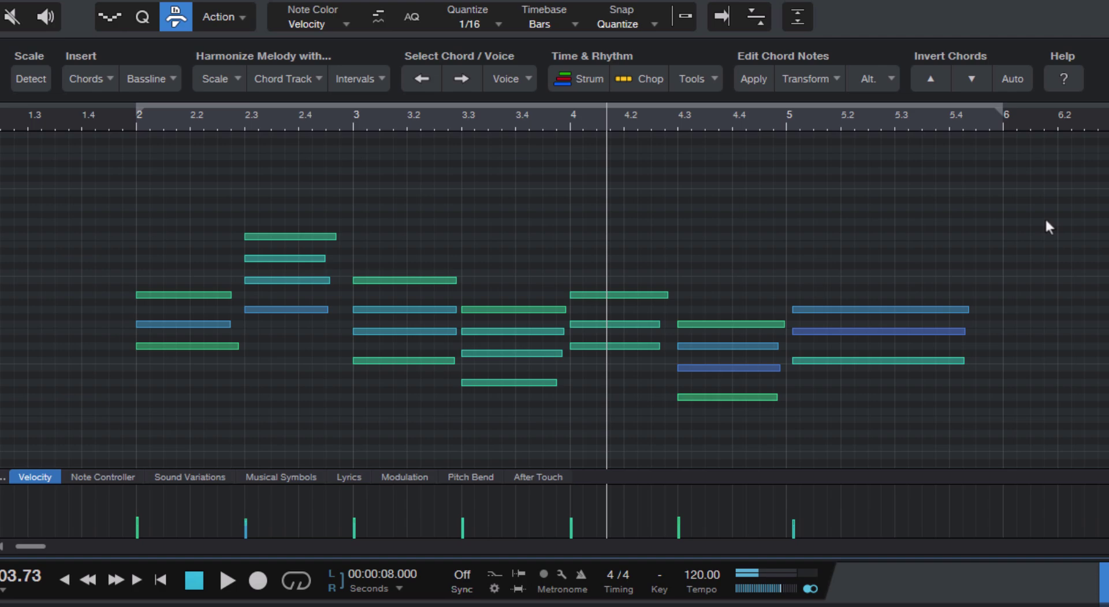
Convert the Chorus Guitar chords to guitar voicings and strum them with slightly reduced velocity
{"action": "left_click", "coordinate": [812, 90]}
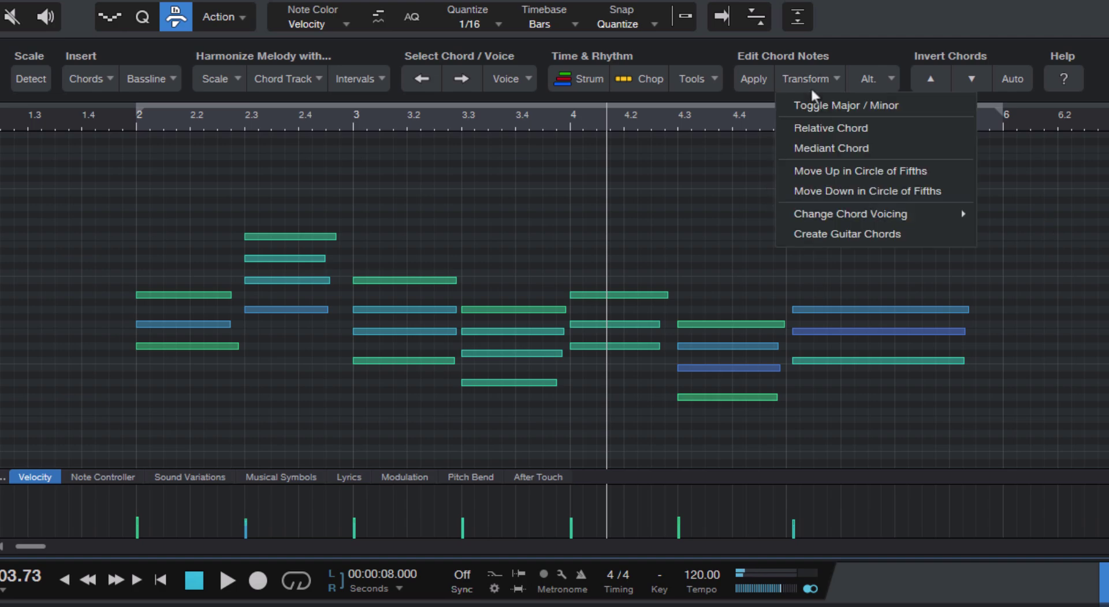
{"action": "left_click", "coordinate": [826, 233]}
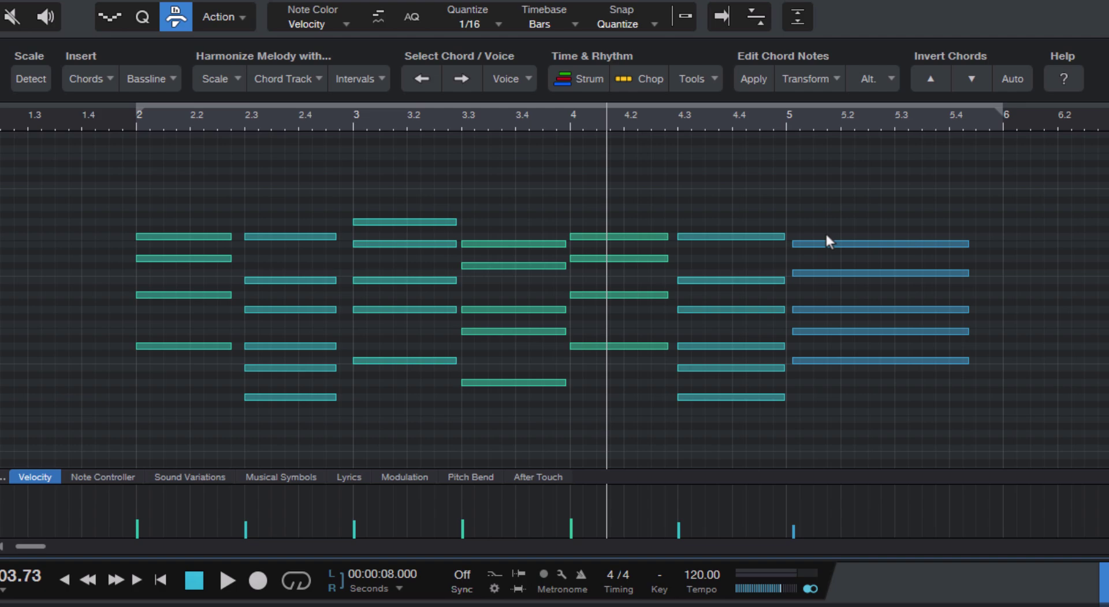
{"action": "left_click", "coordinate": [585, 77]}
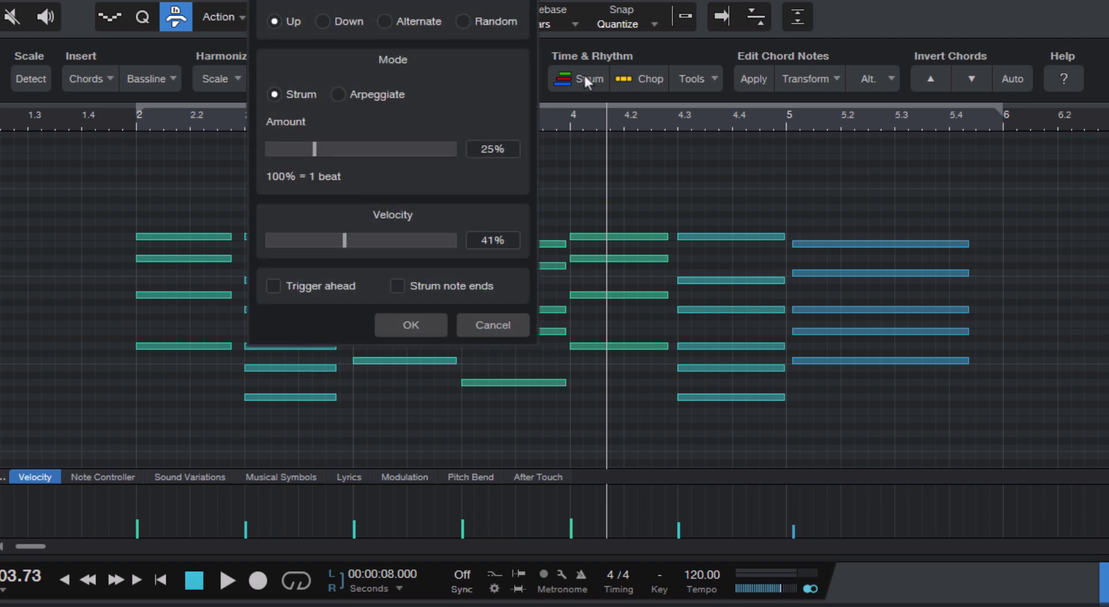
{"action": "left_click_drag", "start_coordinate": [345, 238], "coordinate": [338, 241]}
{"action": "left_click", "coordinate": [396, 325]}
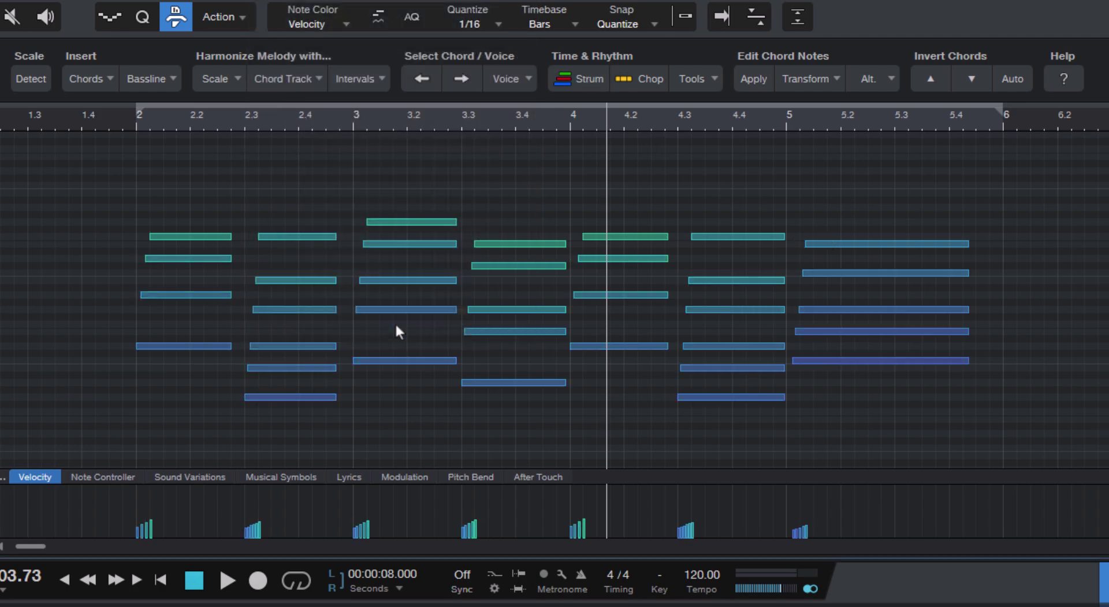